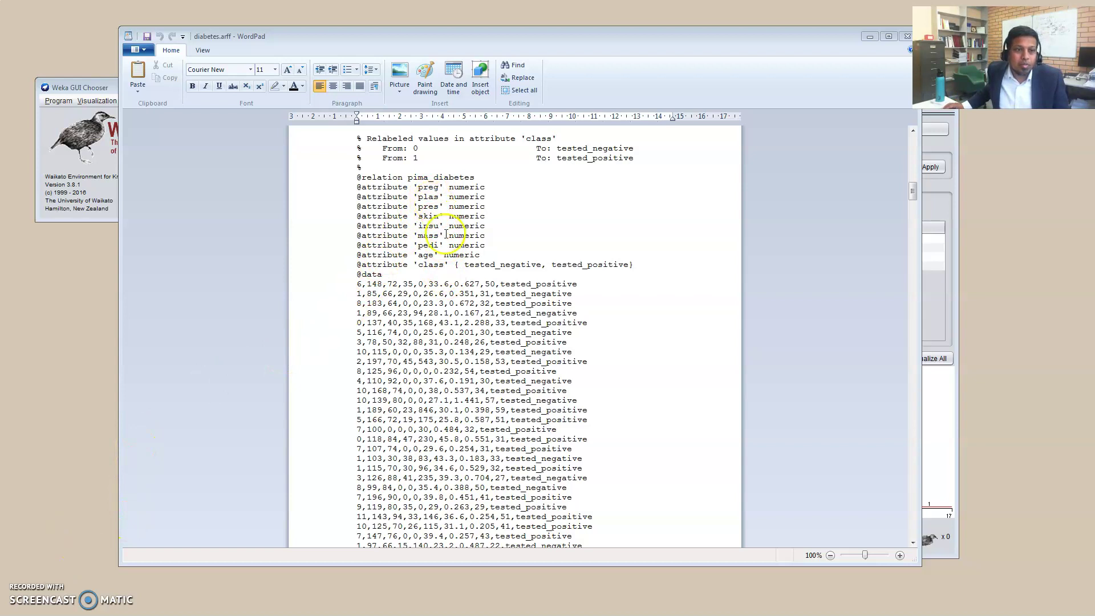
Examine the class attribute, the data records and the attribute declarations in diabetes.arff.
left_click(429, 266)
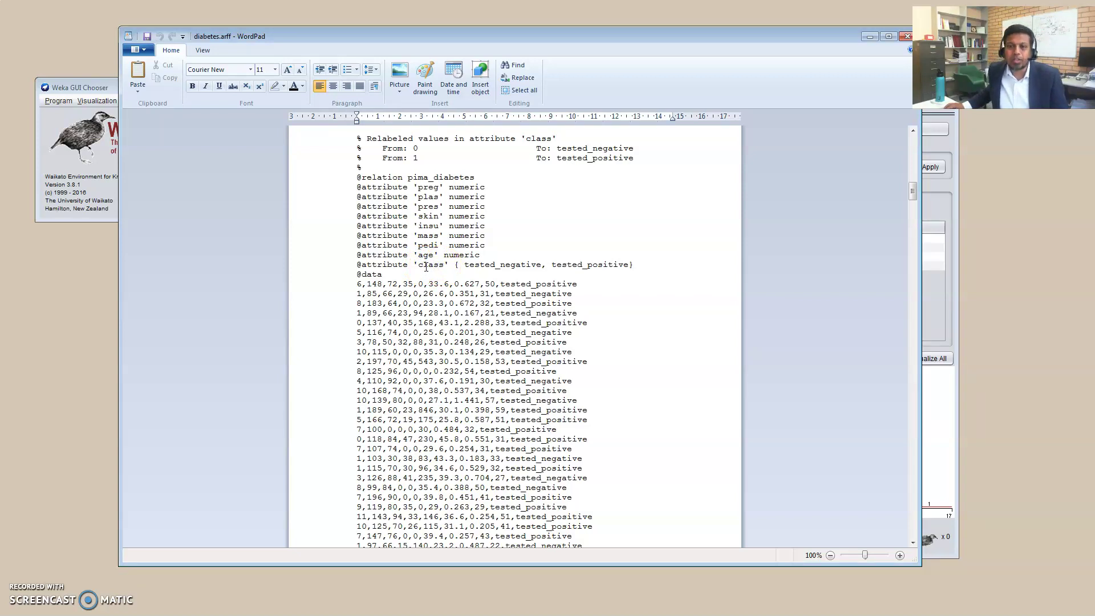
left_click_drag(577, 283, 501, 283)
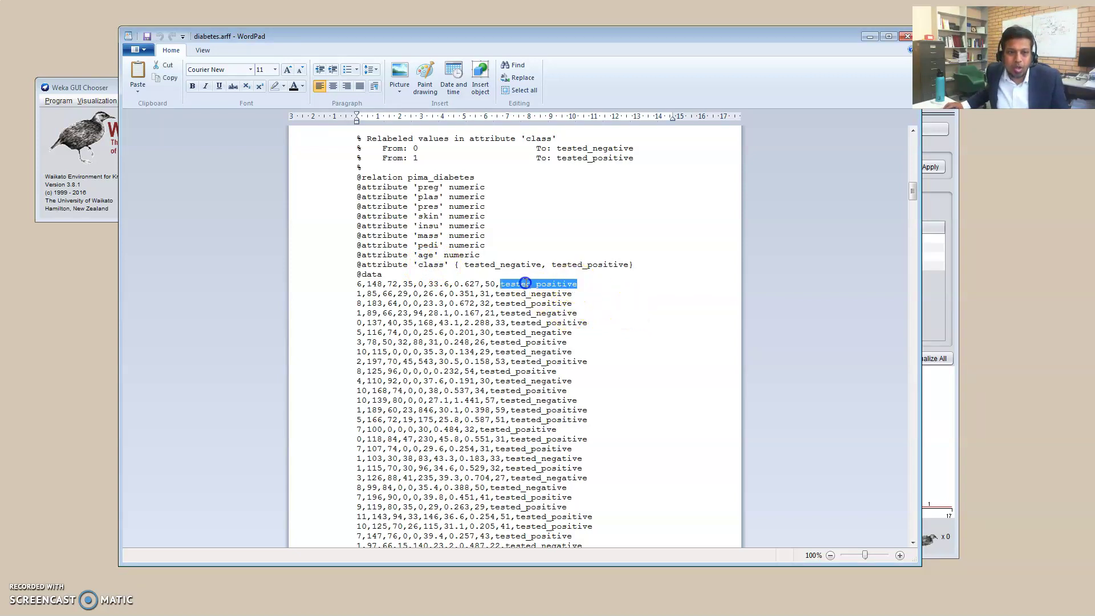
left_click_drag(358, 284, 520, 390)
left_click_drag(358, 187, 456, 207)
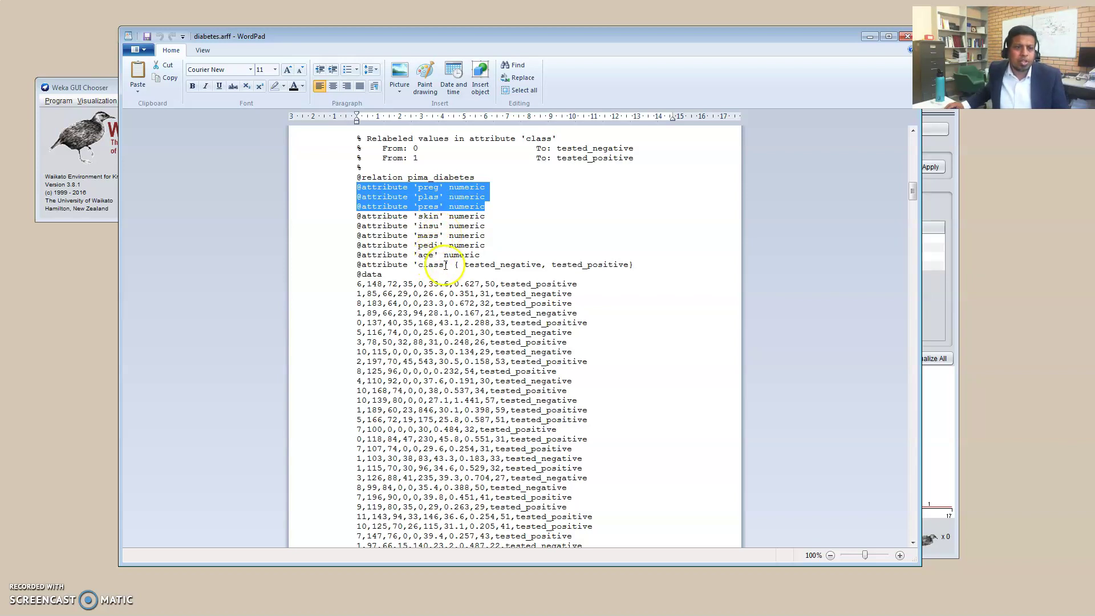
left_click_drag(454, 266, 414, 266)
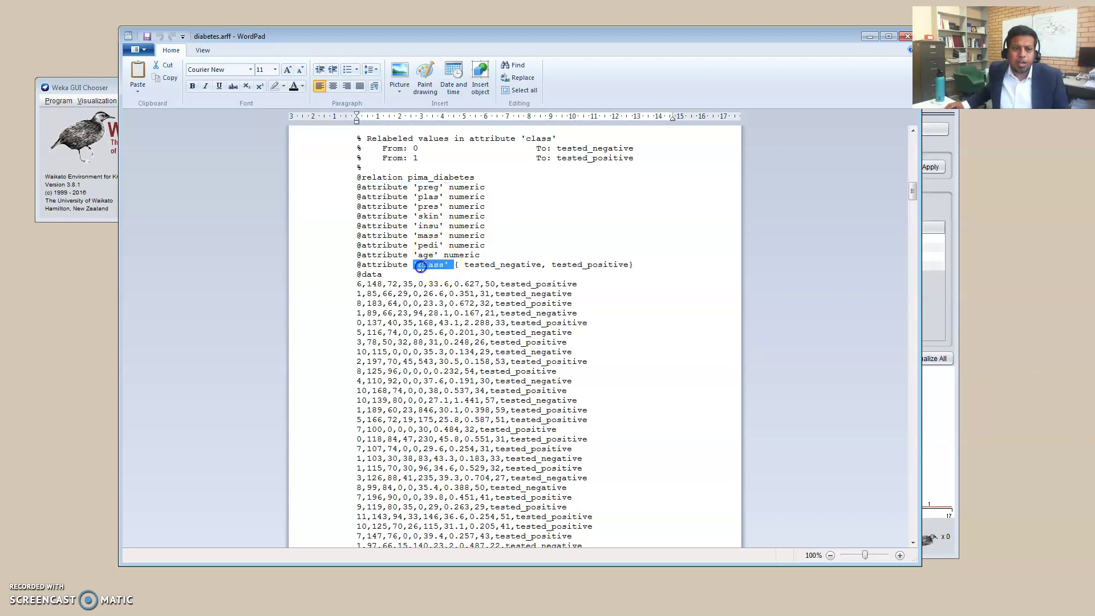
Switch to the Weka Explorer window and reposition it over the WordPad window.
left_click(956, 254)
left_click_drag(645, 93, 600, 81)
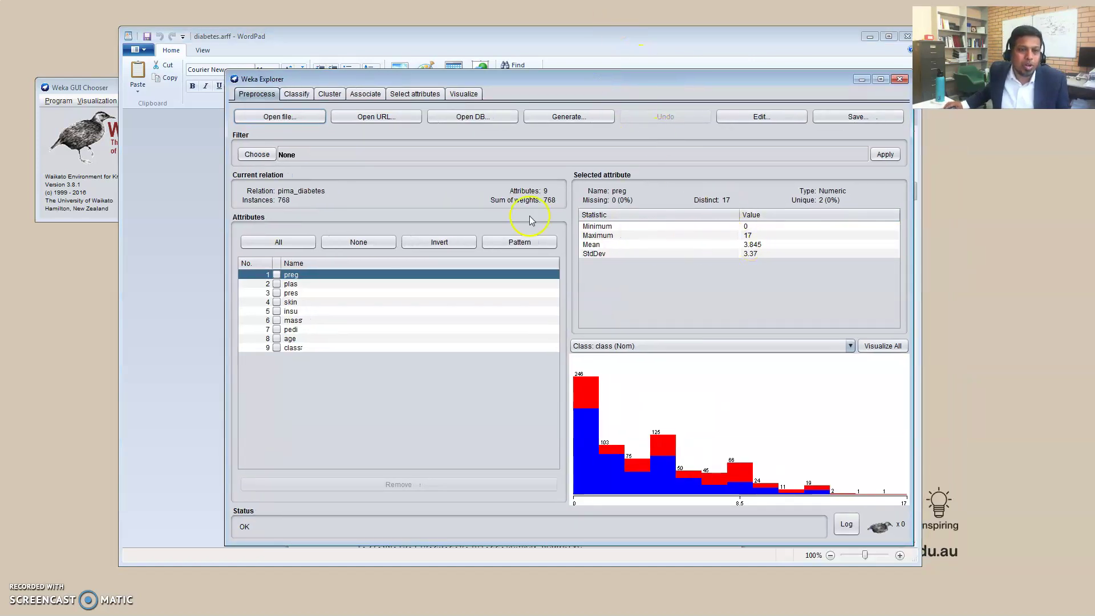
left_click(280, 117)
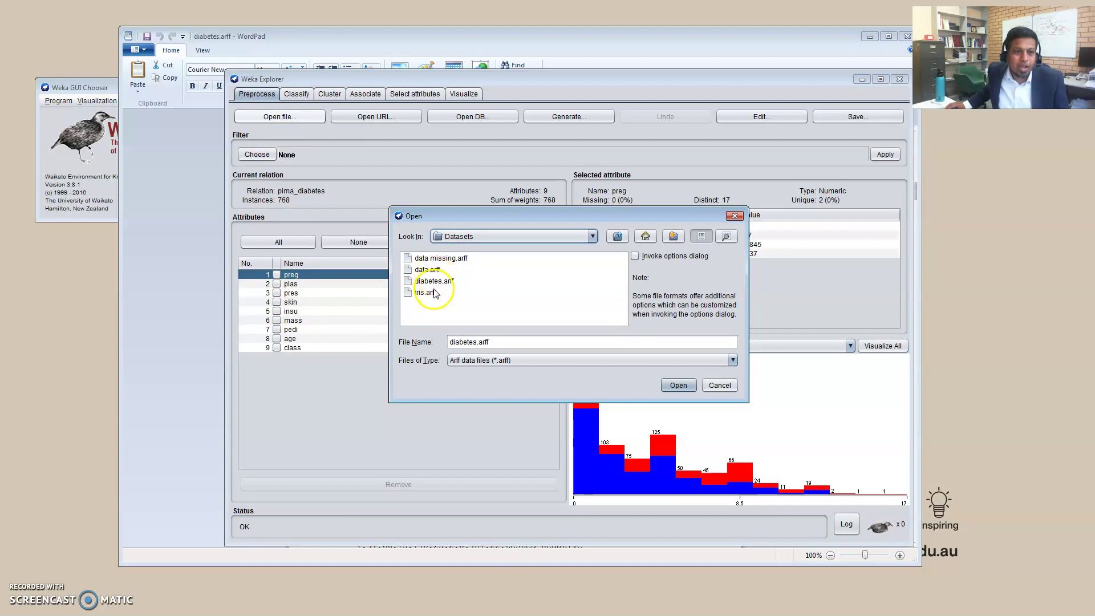
left_click(441, 283)
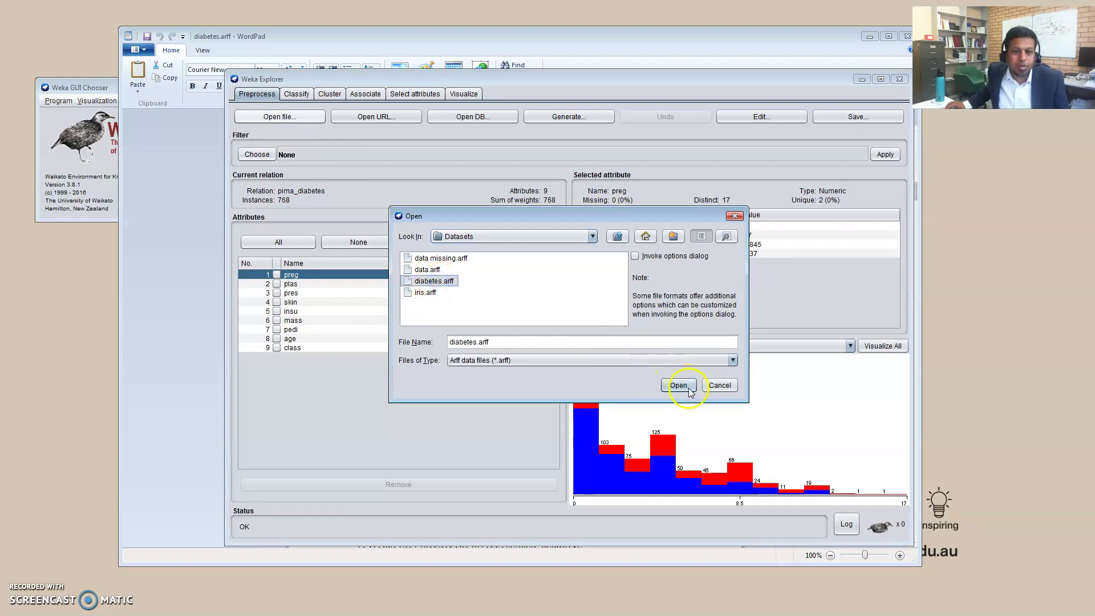
left_click(717, 386)
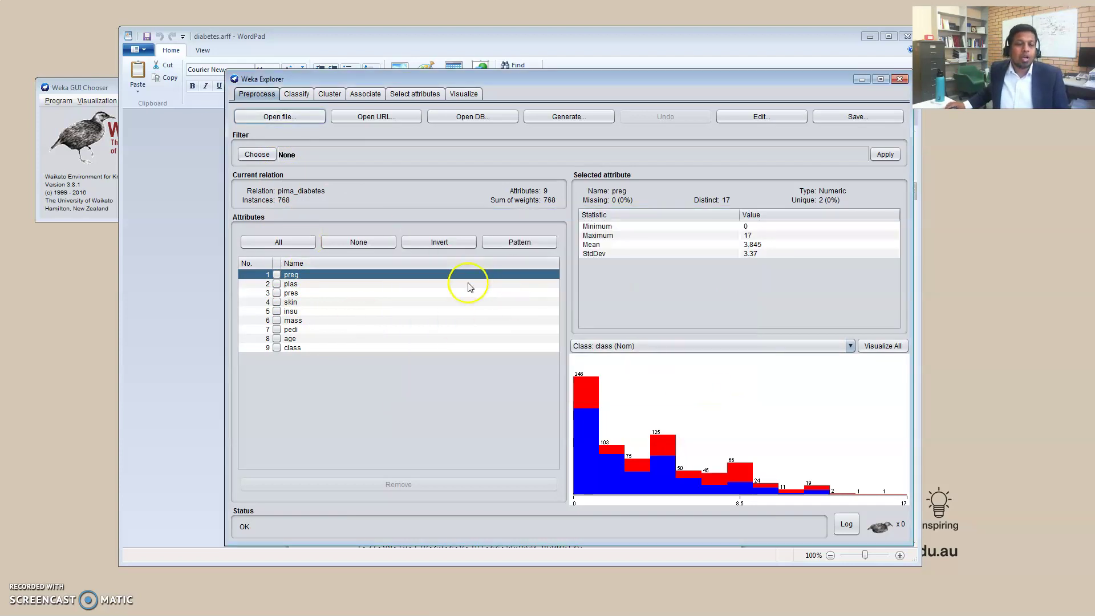
Examine the statistics and distributions of the numeric attributes, including pres, pedi, mass and preg, and of the class attribute.
left_click(288, 284)
left_click(289, 293)
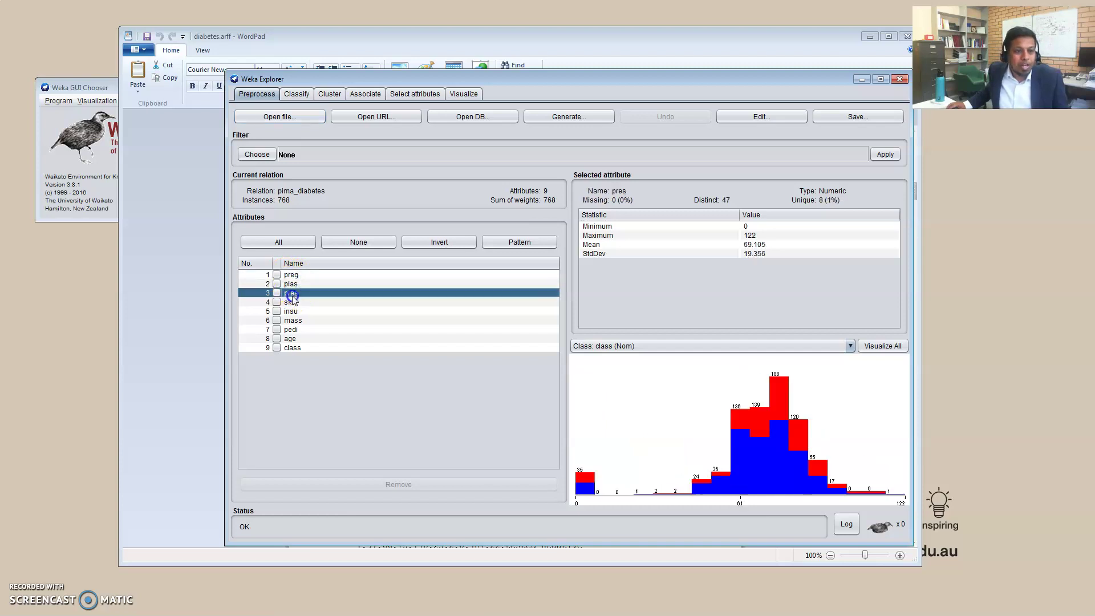
left_click(293, 311)
left_click(294, 330)
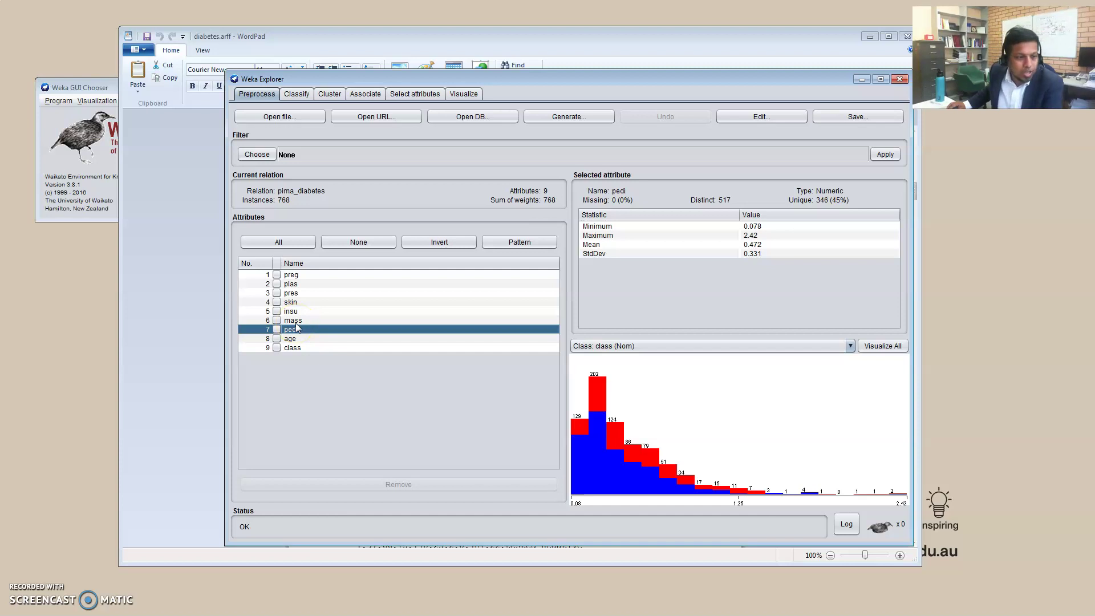
left_click(295, 321)
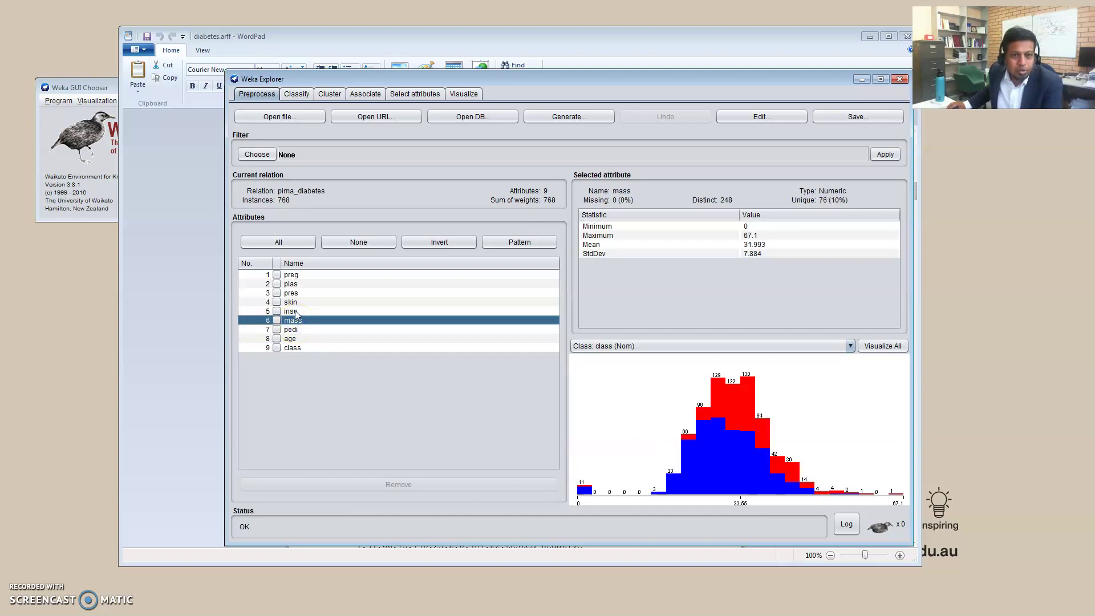
left_click(294, 284)
left_click(295, 275)
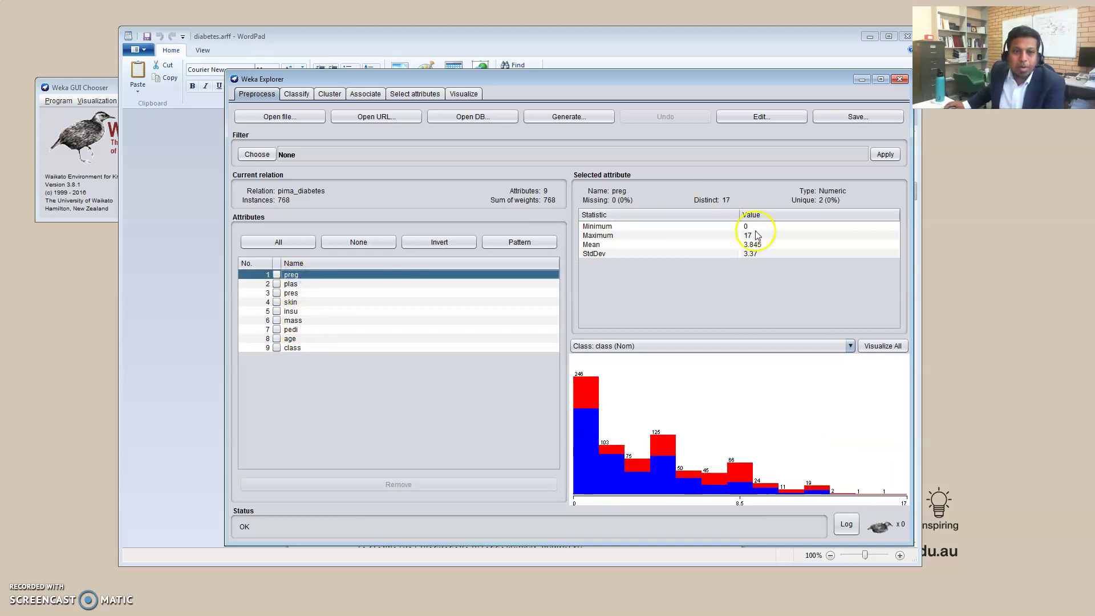
left_click(293, 348)
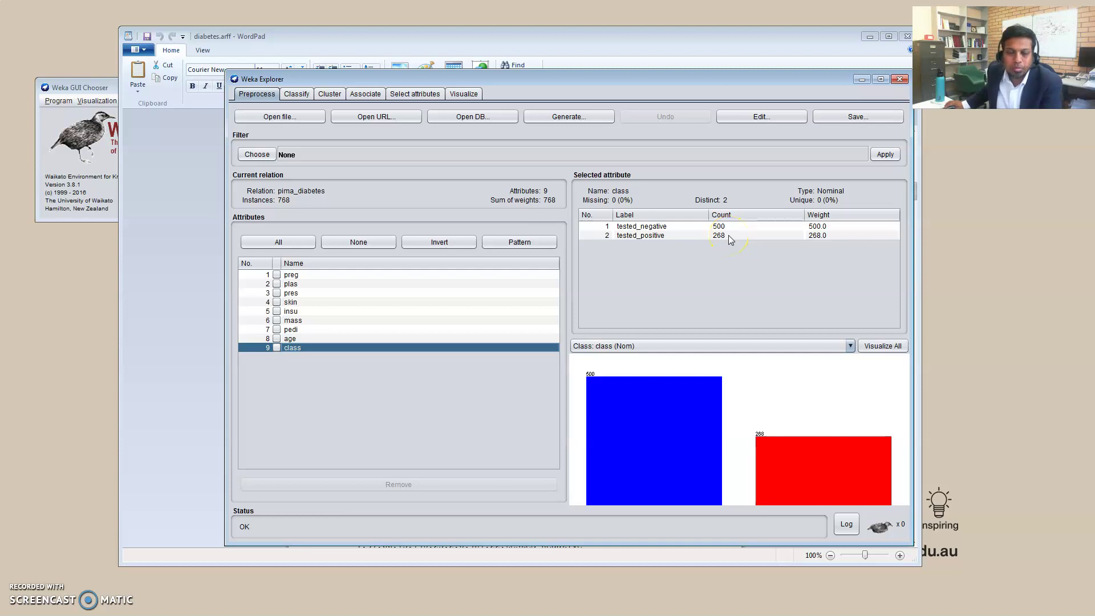
Build a J48 decision tree classifier for the class attribute with 10-fold cross-validation and view the pruned tree.
left_click(304, 96)
left_click(261, 128)
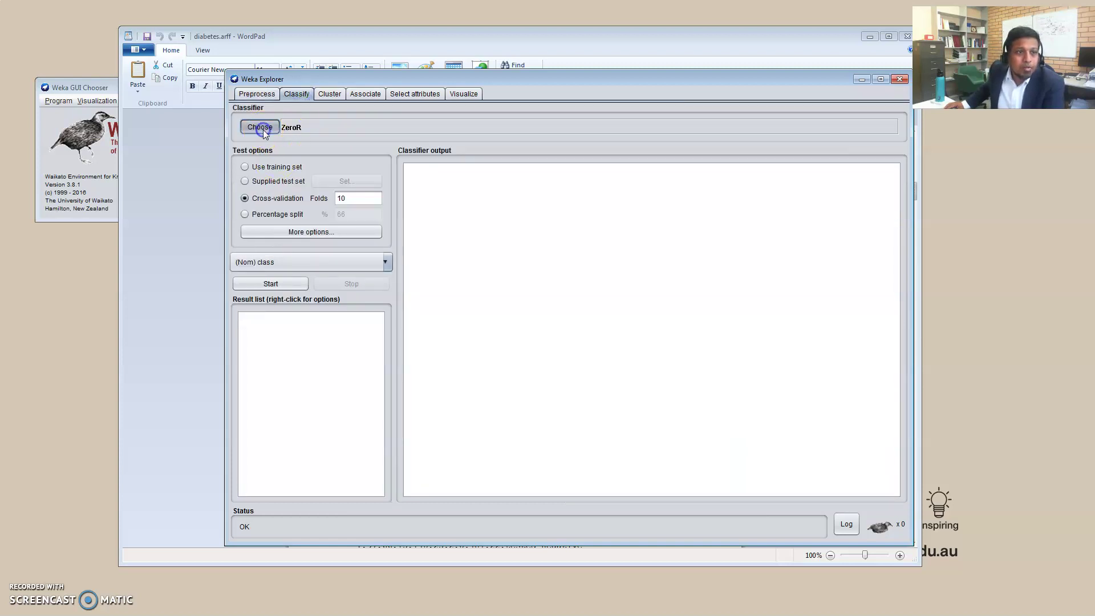
left_click(265, 205)
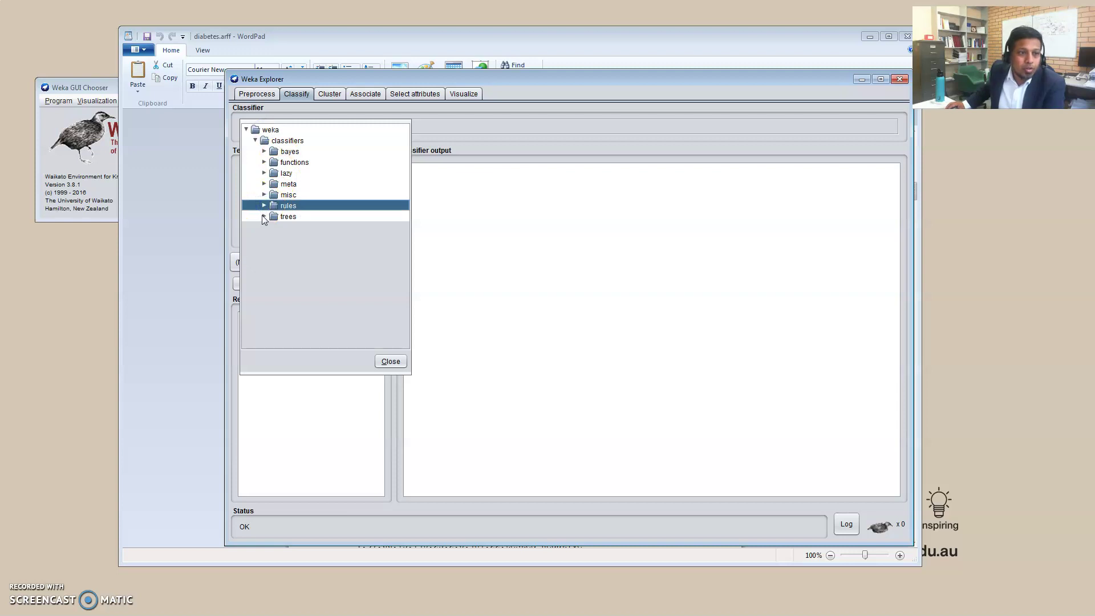
left_click(265, 217)
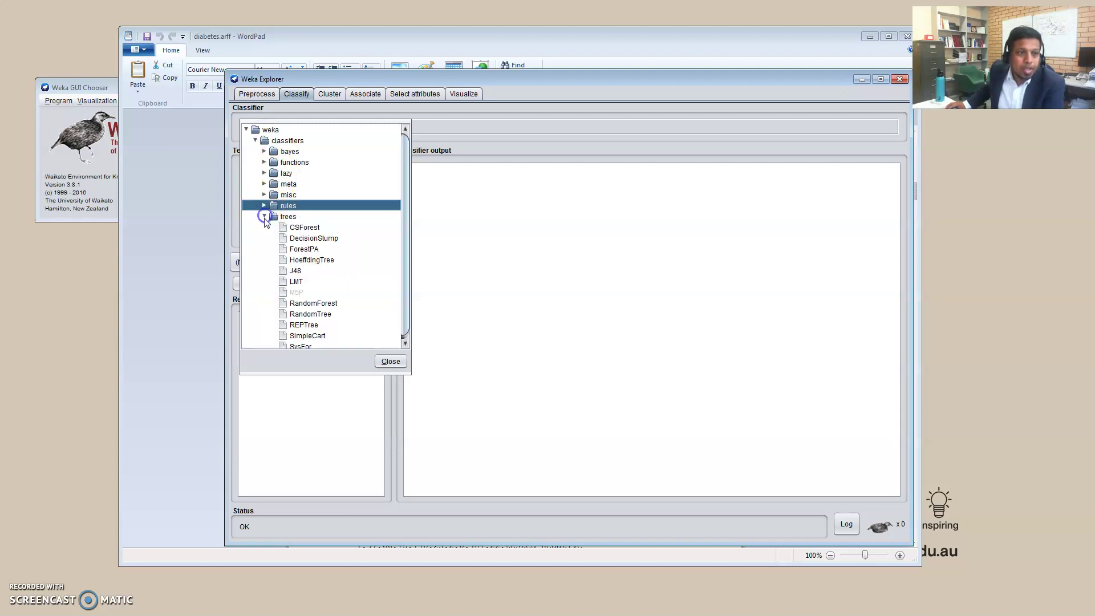
left_click(303, 273)
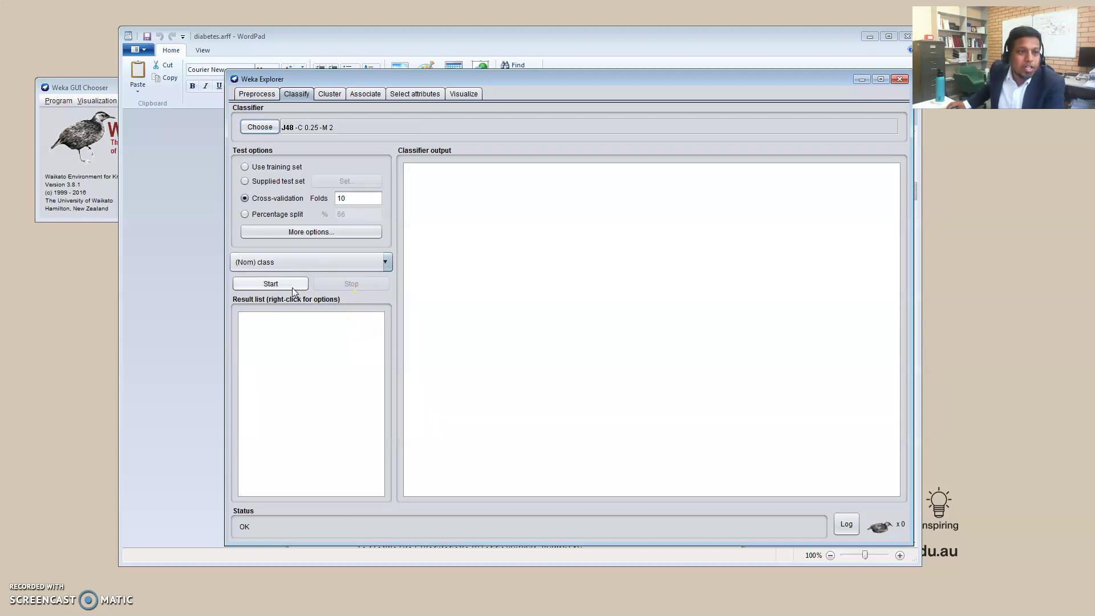
left_click(292, 287)
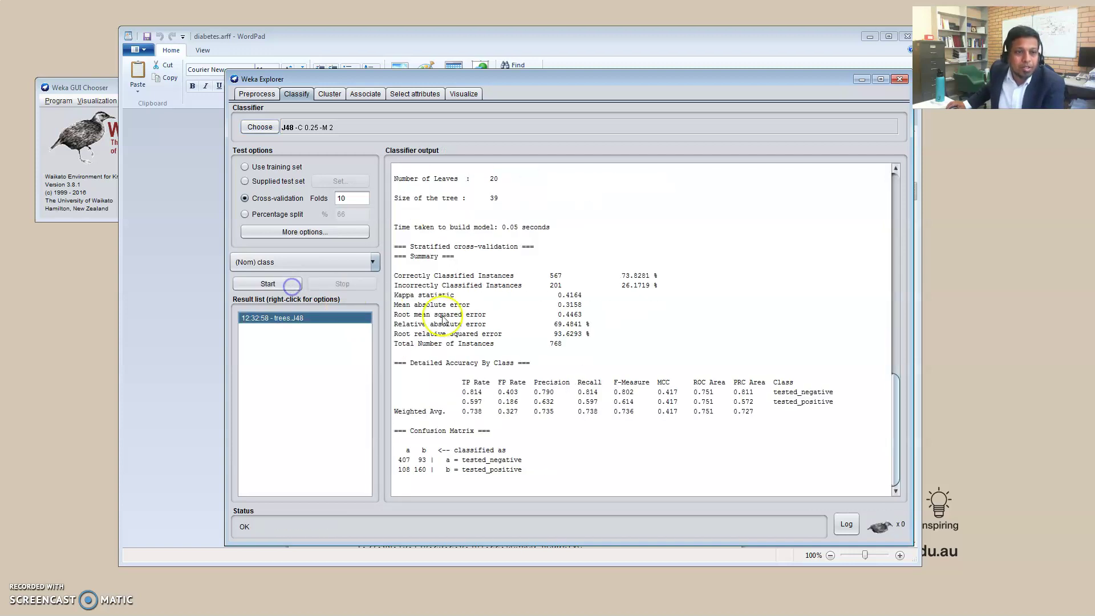
scroll(556, 343, "up", 15)
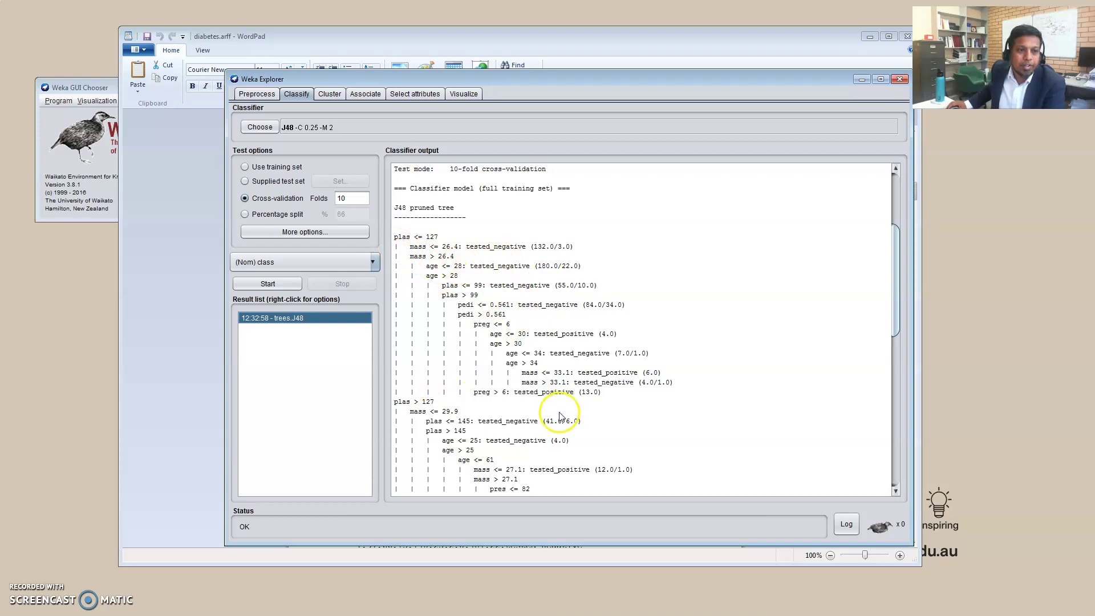
Set J48's minNumObj to 50, rerun the classifier and review the resulting tree and summary.
left_click(308, 128)
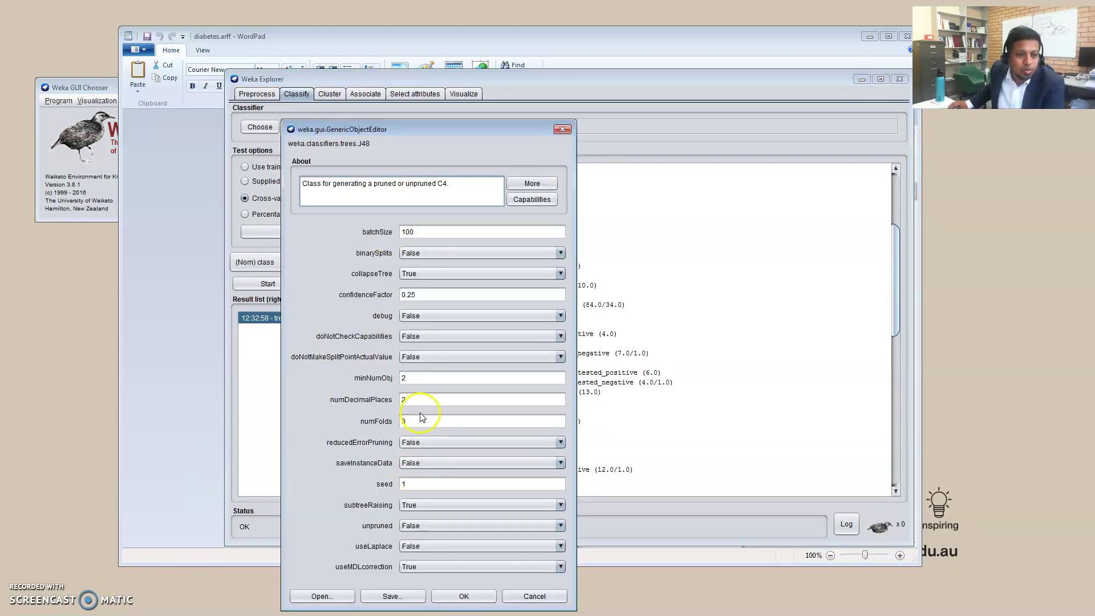
double_click(416, 379)
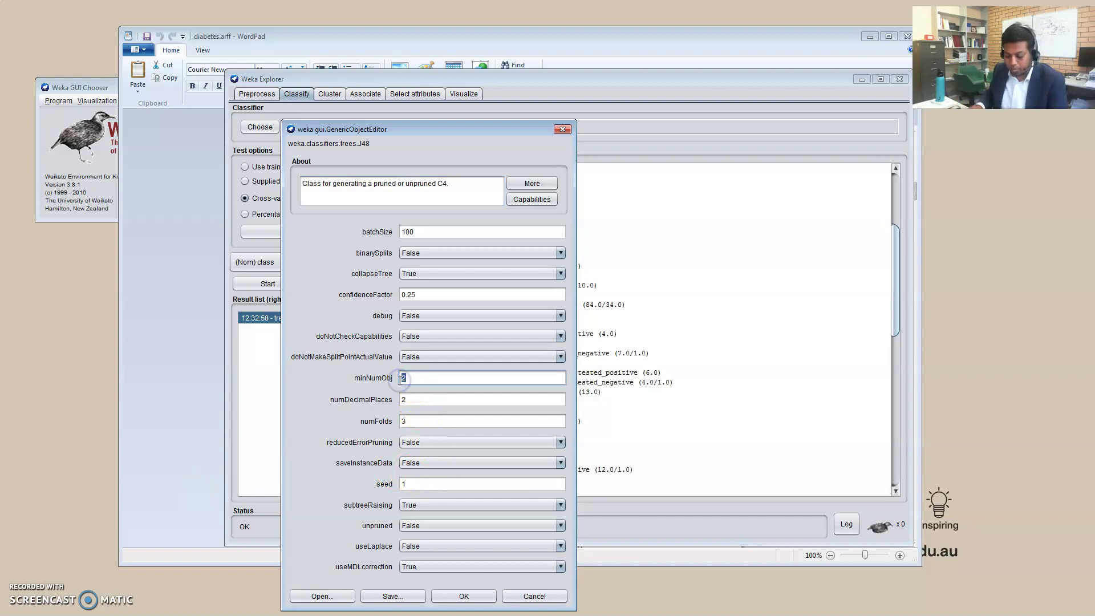
type("50")
left_click(464, 596)
left_click(277, 284)
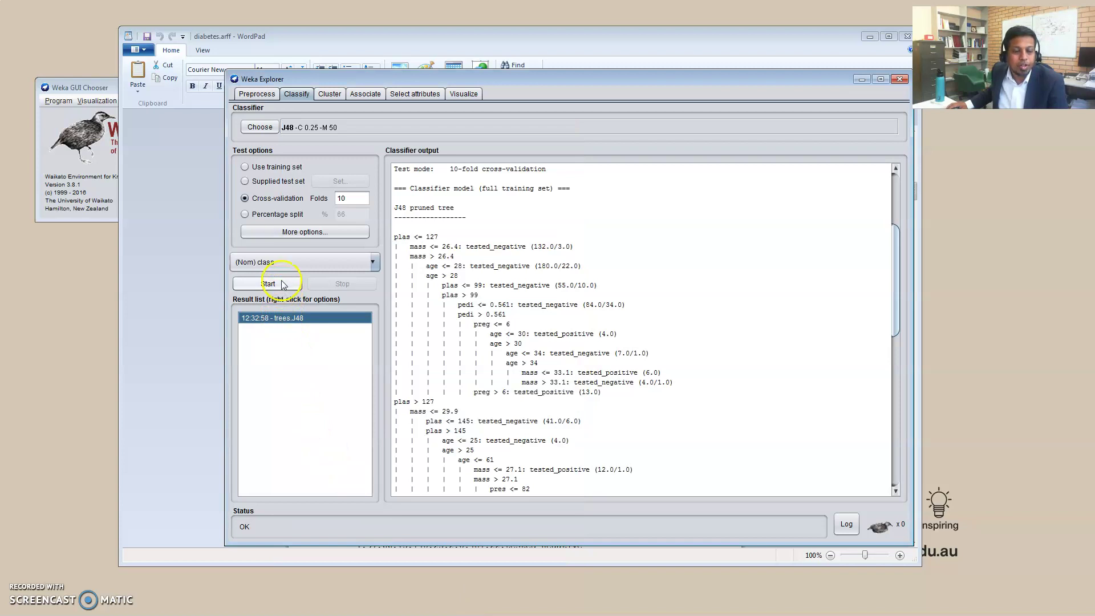
scroll(578, 297, "down", 8)
scroll(578, 296, "up", 7)
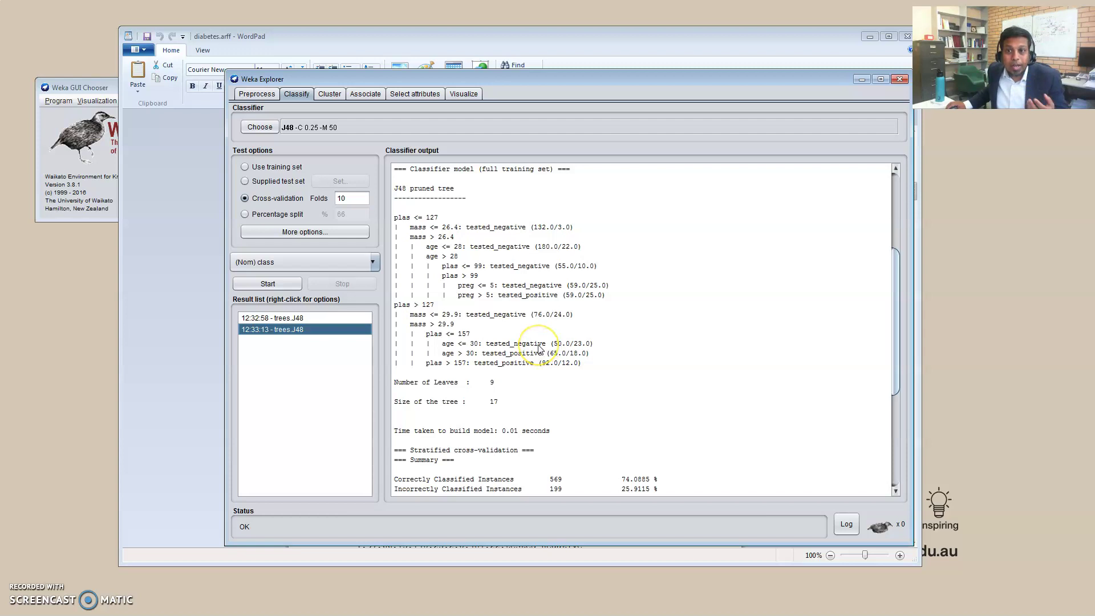
Choose the SysFor tree classifier and view its parameter settings.
left_click(270, 131)
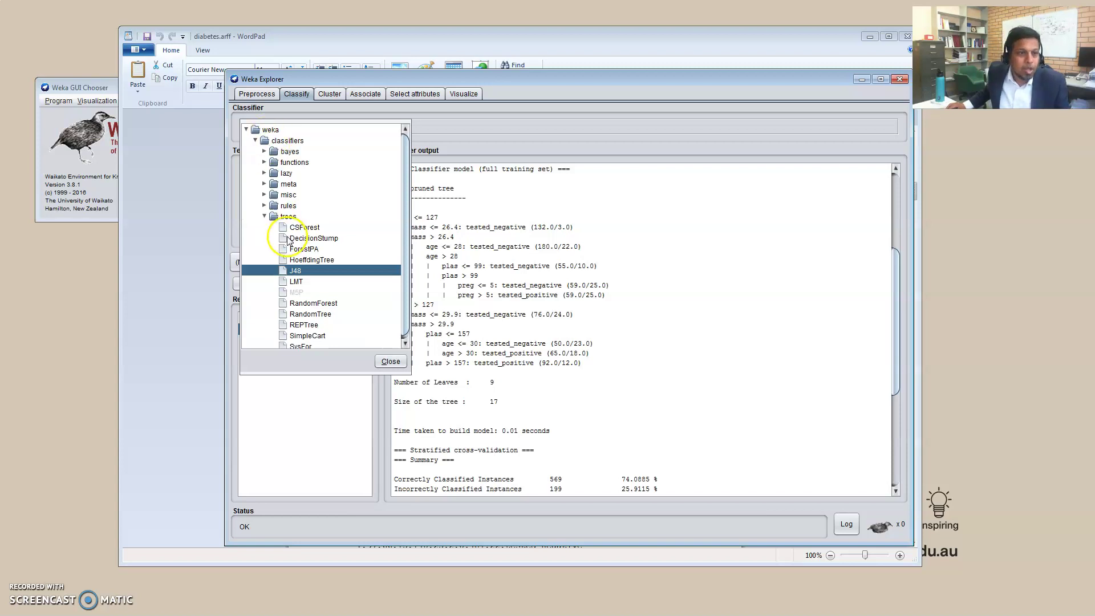
scroll(403, 298, "down", 2)
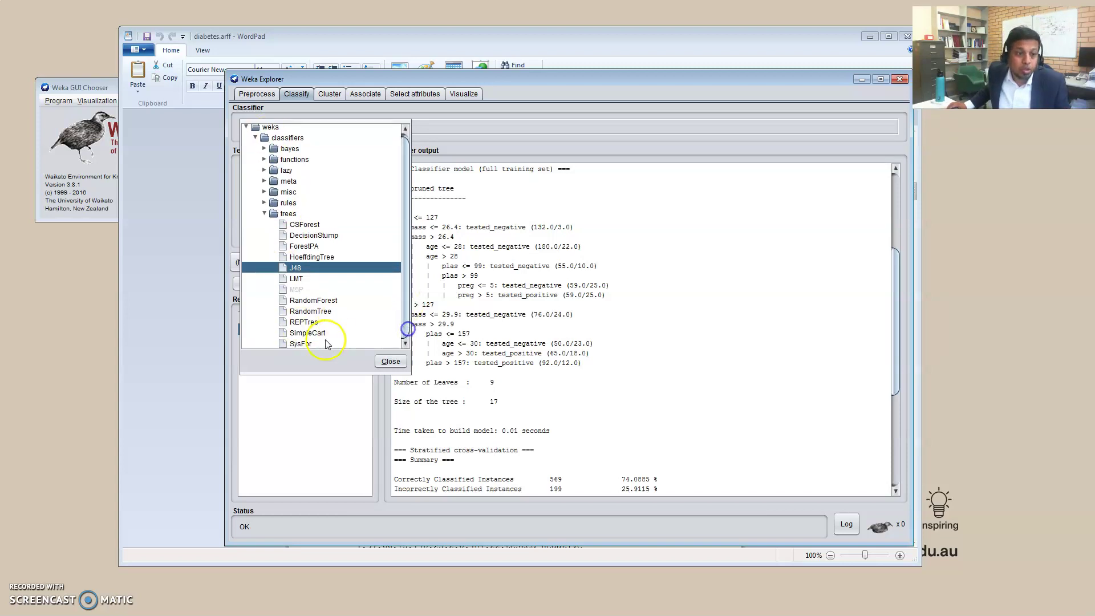
left_click(302, 341)
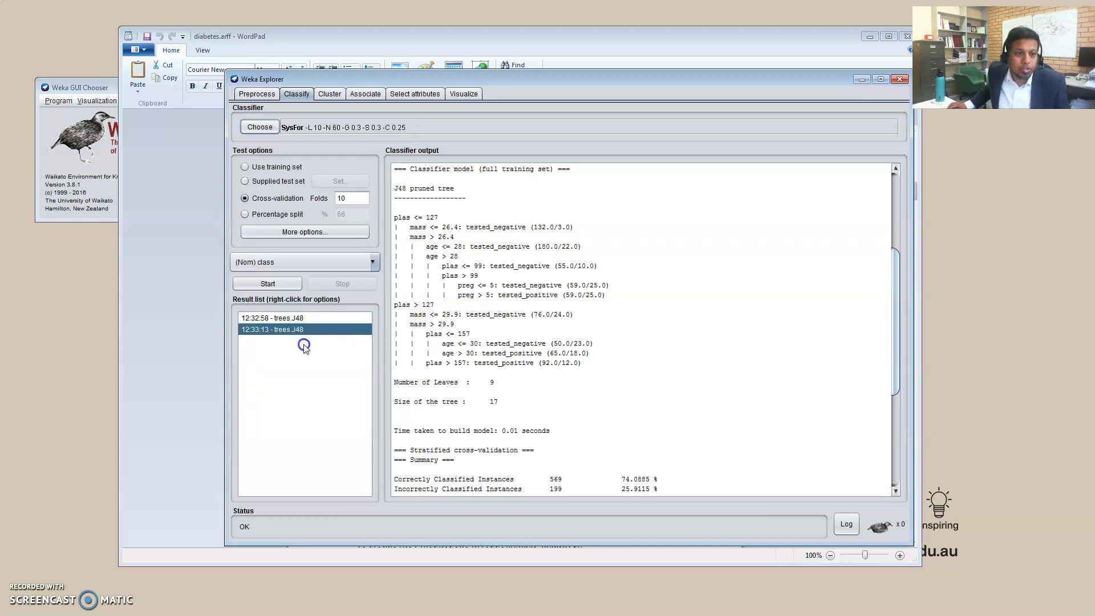
left_click(303, 129)
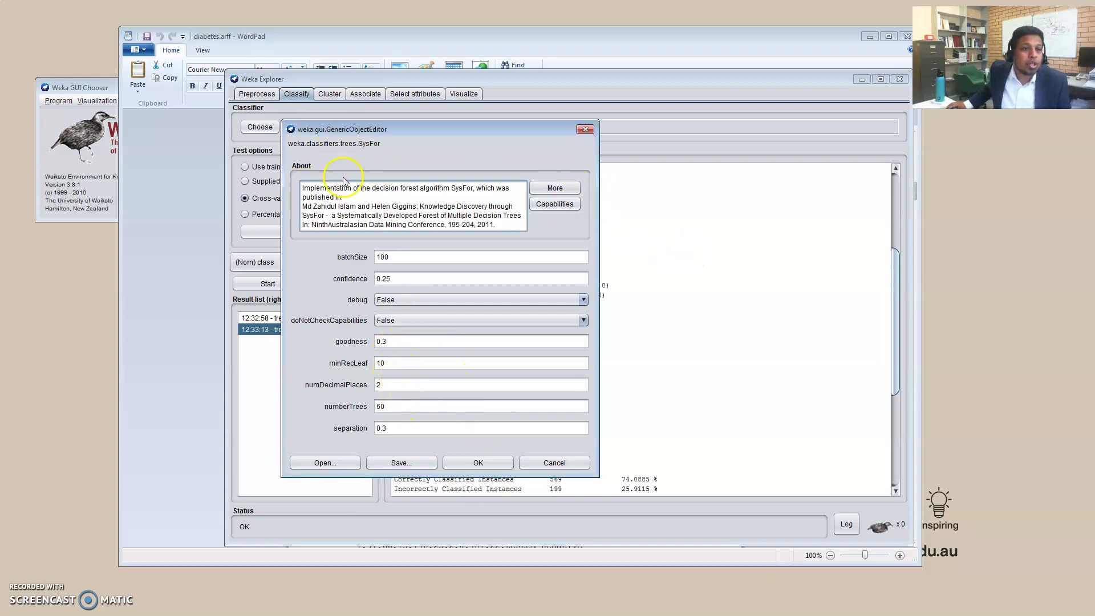
left_click(570, 464)
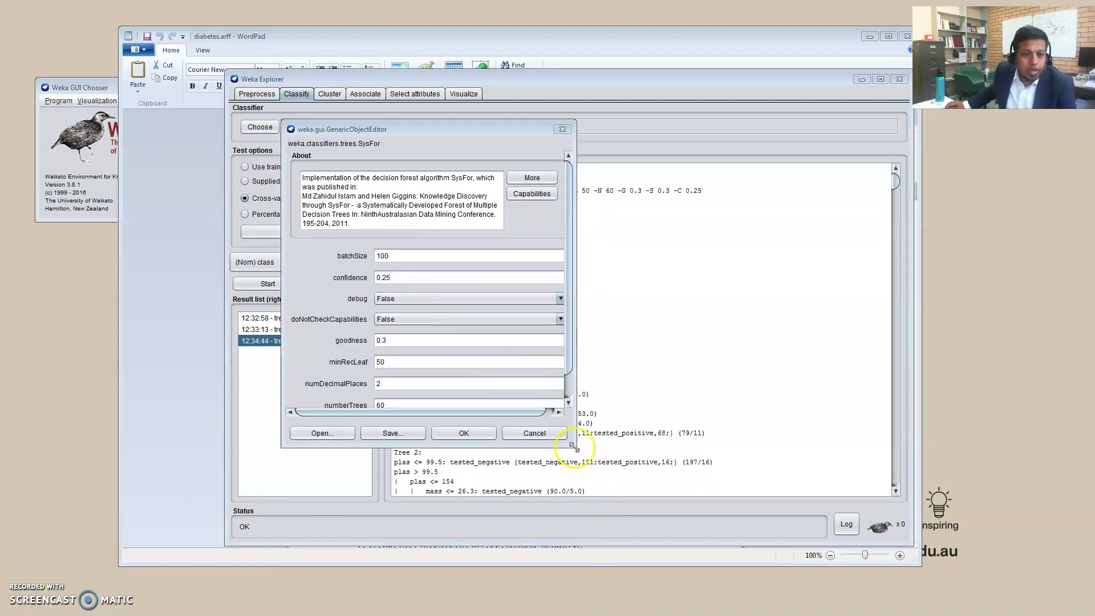
Review and confirm SysFor's parameters with minRecLeaf 50 and numberTrees 60, and run it with 10-fold cross-validation.
left_click_drag(579, 447, 633, 475)
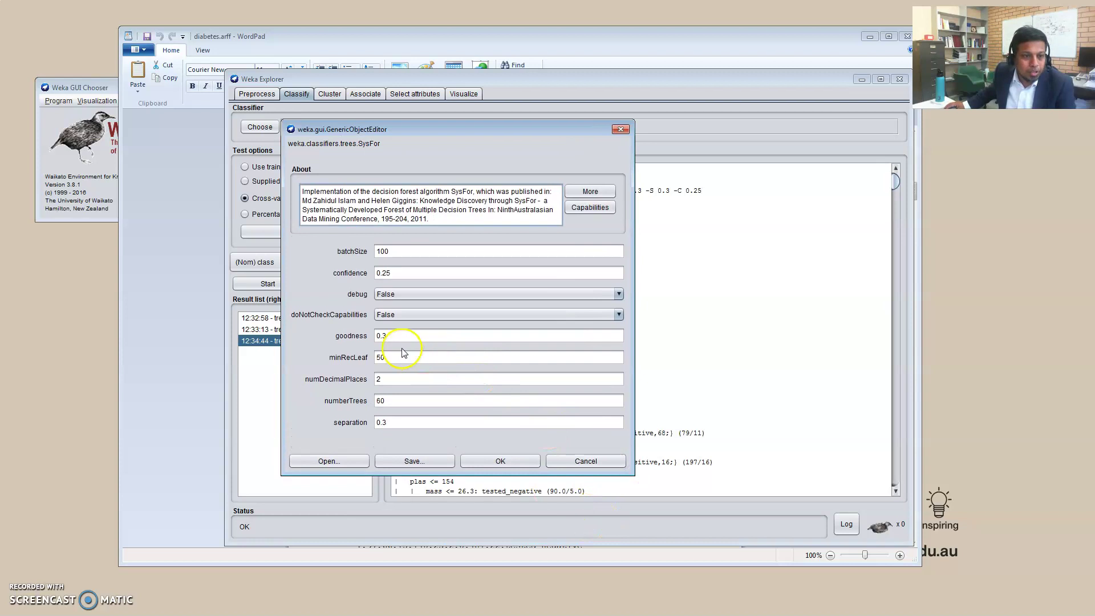
left_click_drag(399, 357, 371, 357)
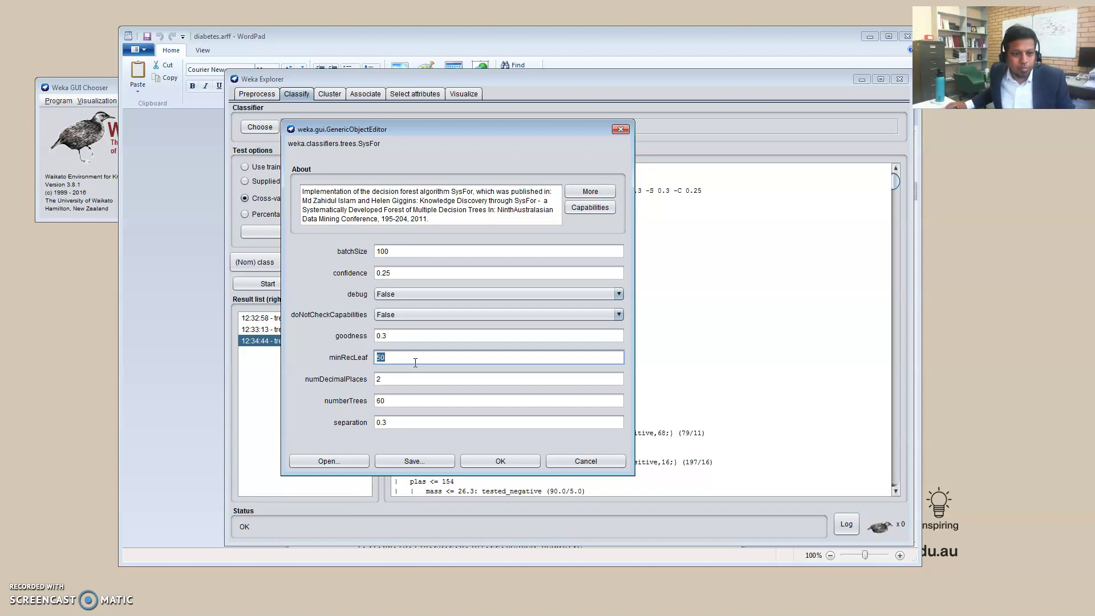
double_click(375, 401)
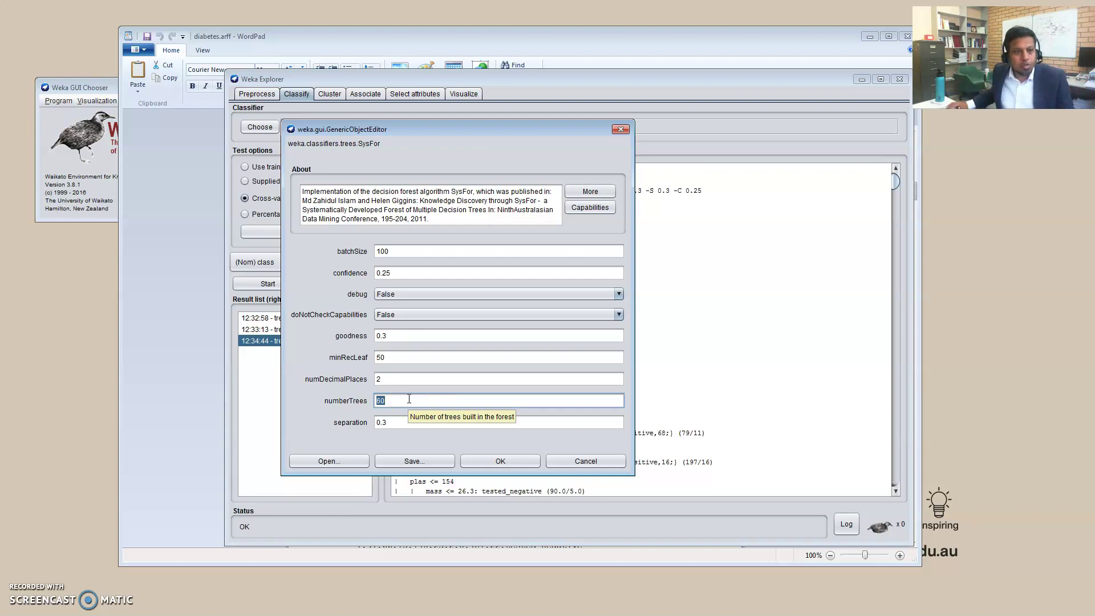
left_click(502, 462)
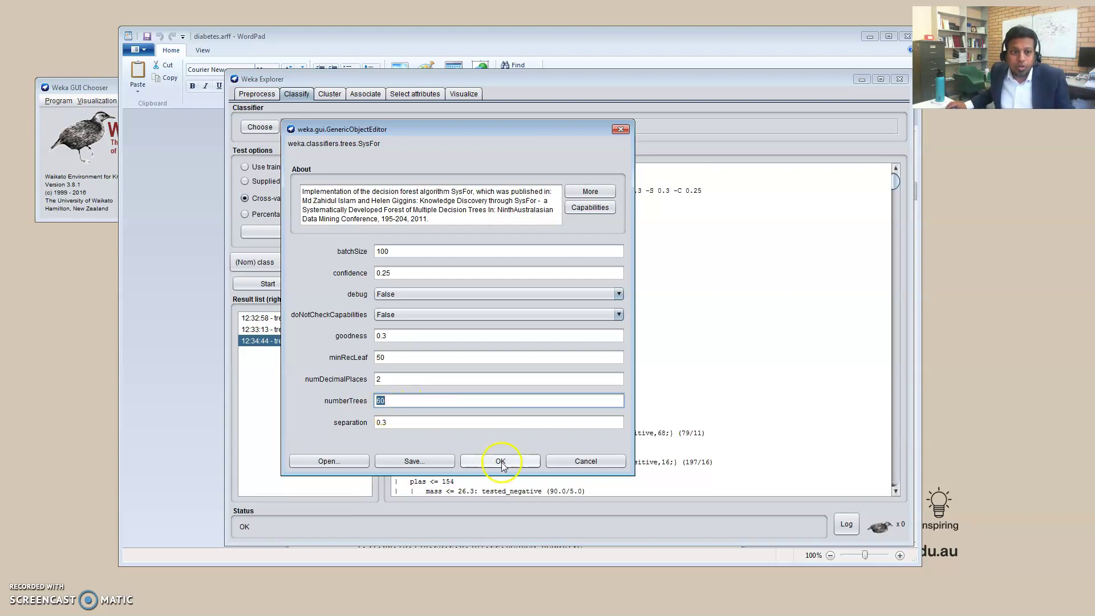
left_click(502, 461)
left_click(322, 341)
left_click(270, 284)
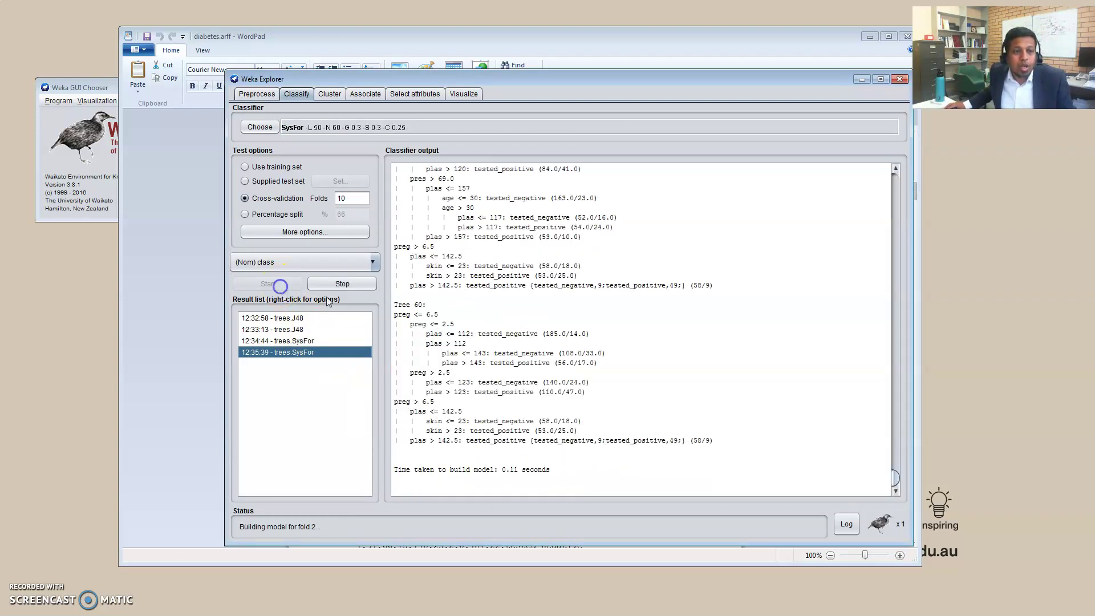
Examine the SysFor output, from the cross-validation summary back to the first trees of the forest.
scroll(703, 404, "up", 6)
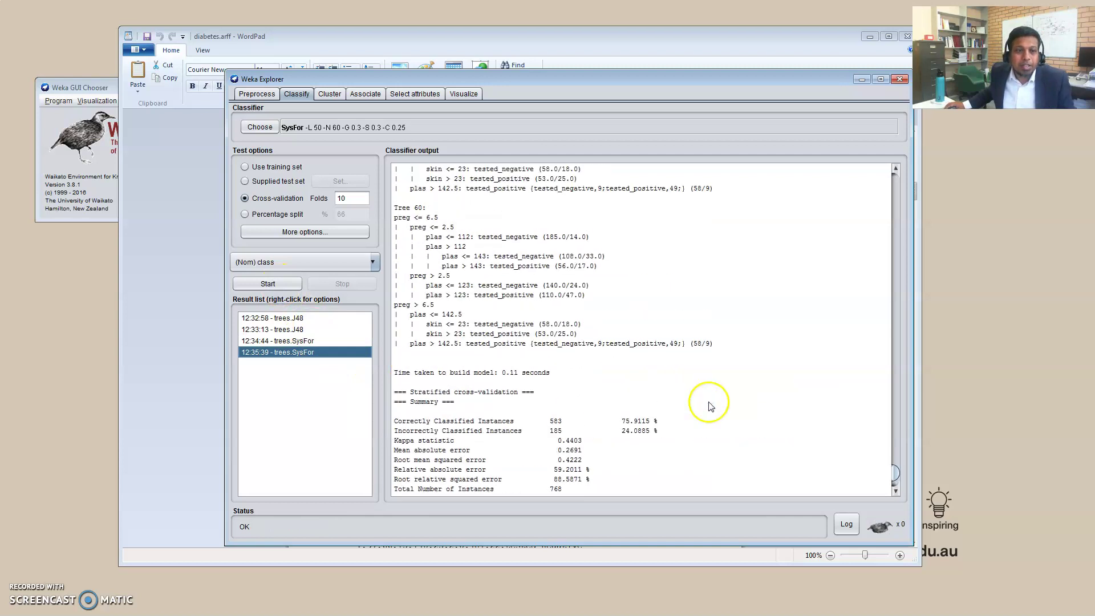
left_click_drag(398, 237, 428, 246)
left_click(826, 504)
left_click(897, 489)
left_click_drag(895, 478, 886, 188)
left_click(587, 336)
scroll(589, 337, "down", 1)
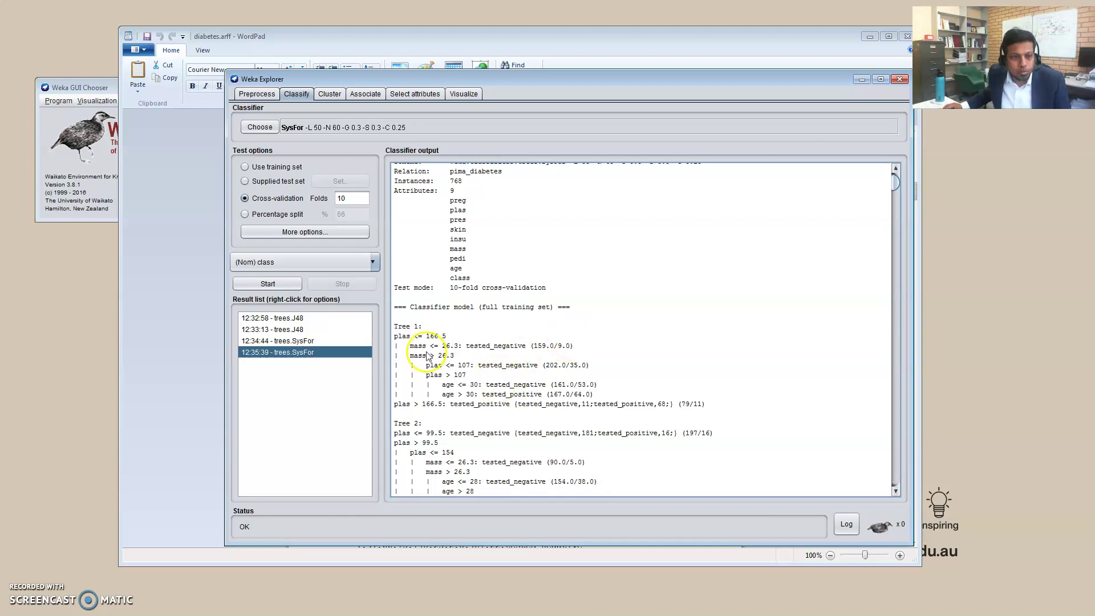
Switch to the ForEx++ paper in Acrobat Reader and examine its background, rule extraction framework and algorithm steps.
scroll(448, 352, "down", 2)
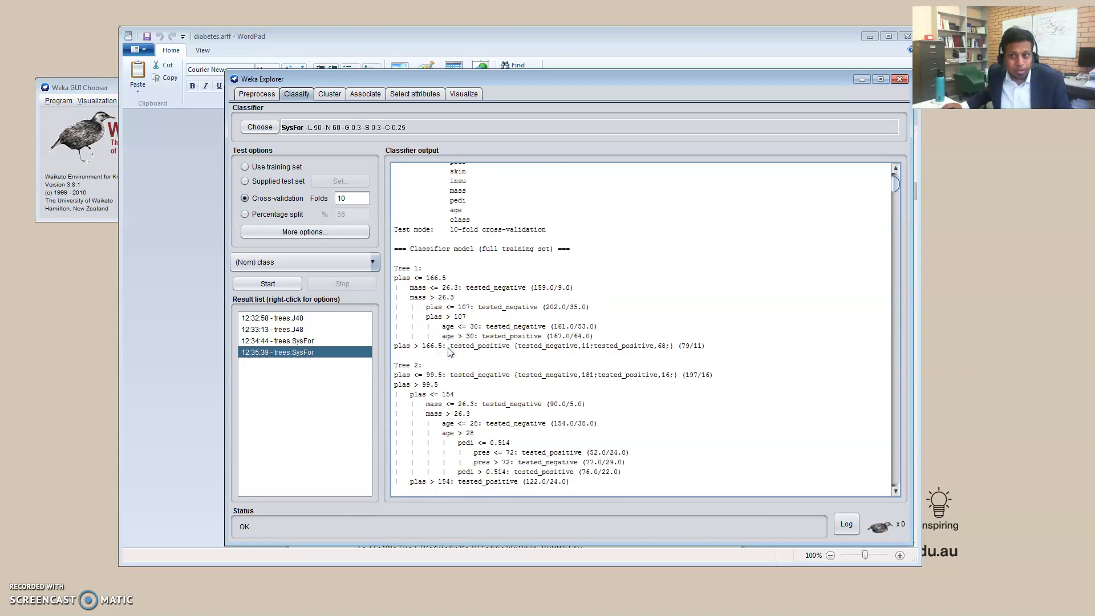
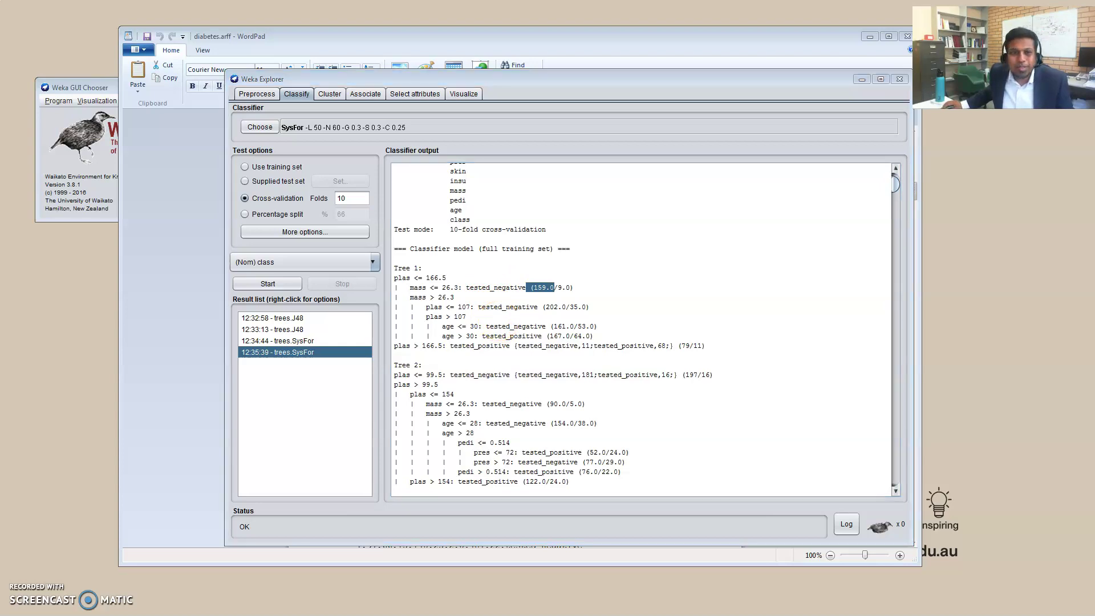
key("alt+Tab")
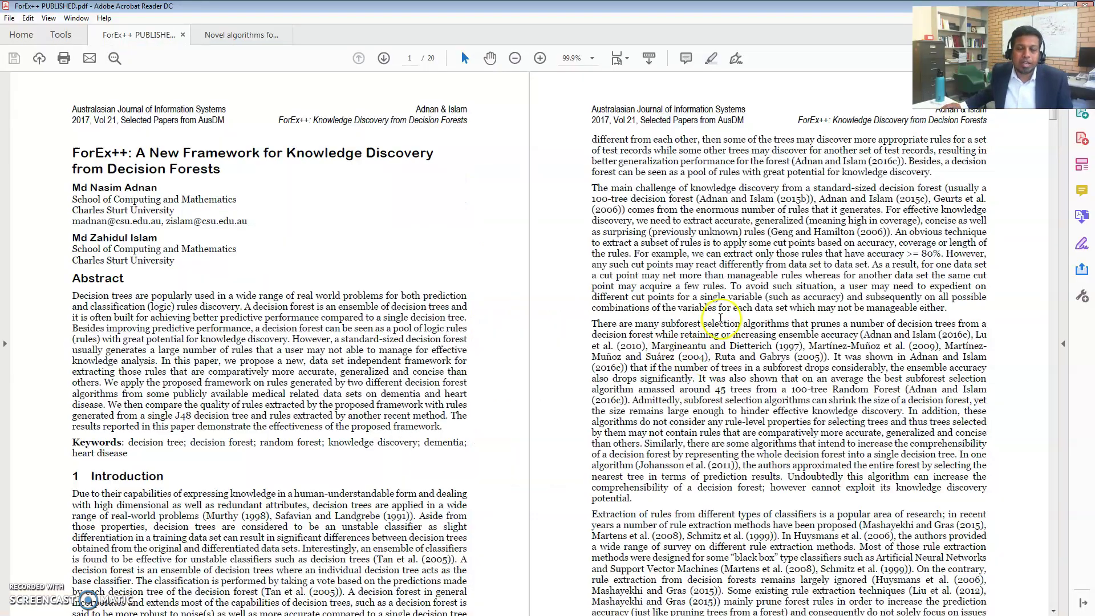
scroll(721, 317, "down", 4)
scroll(721, 318, "down", 13)
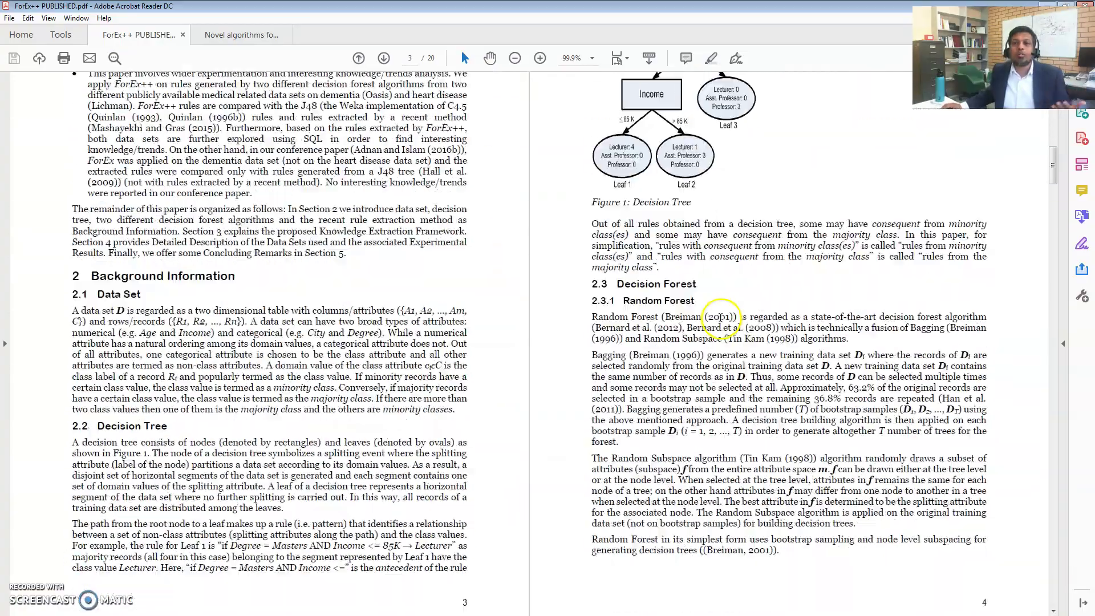
scroll(720, 317, "down", 10)
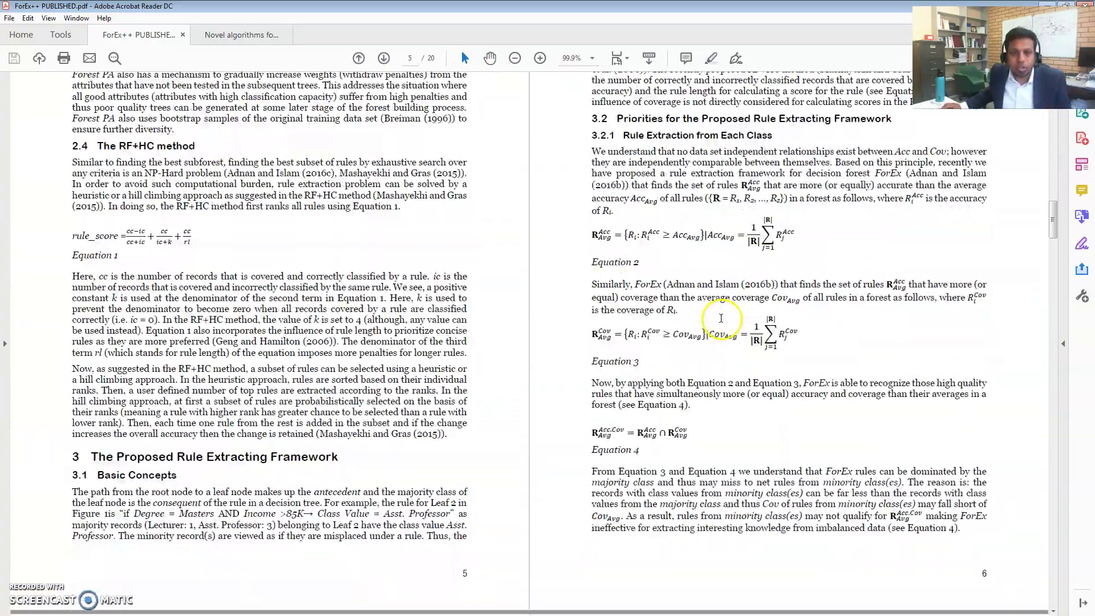
scroll(708, 291, "down", 10)
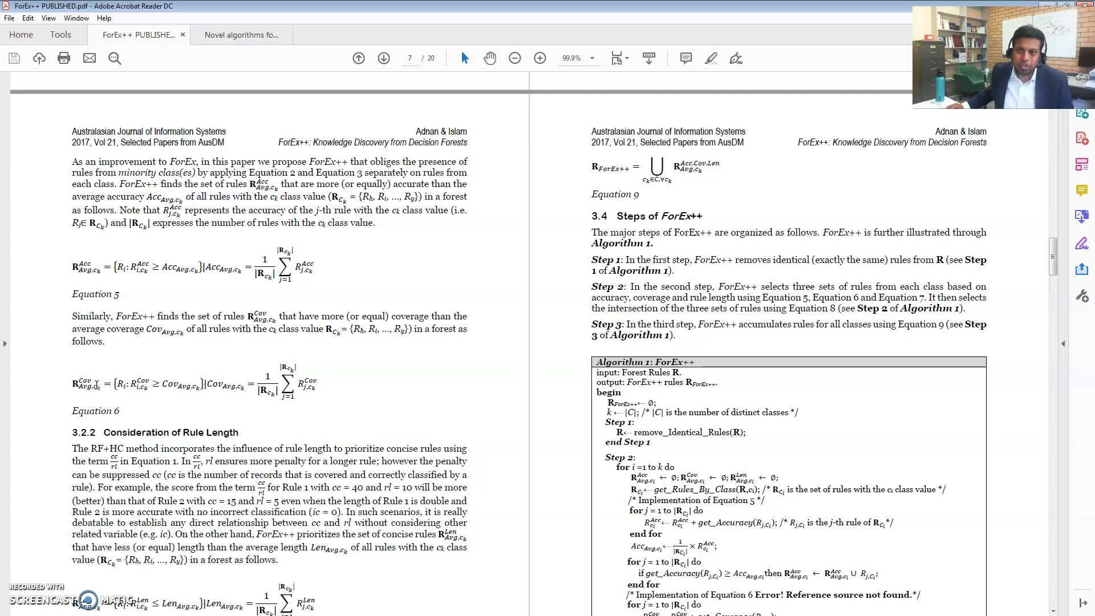
scroll(96, 385, "down", 3)
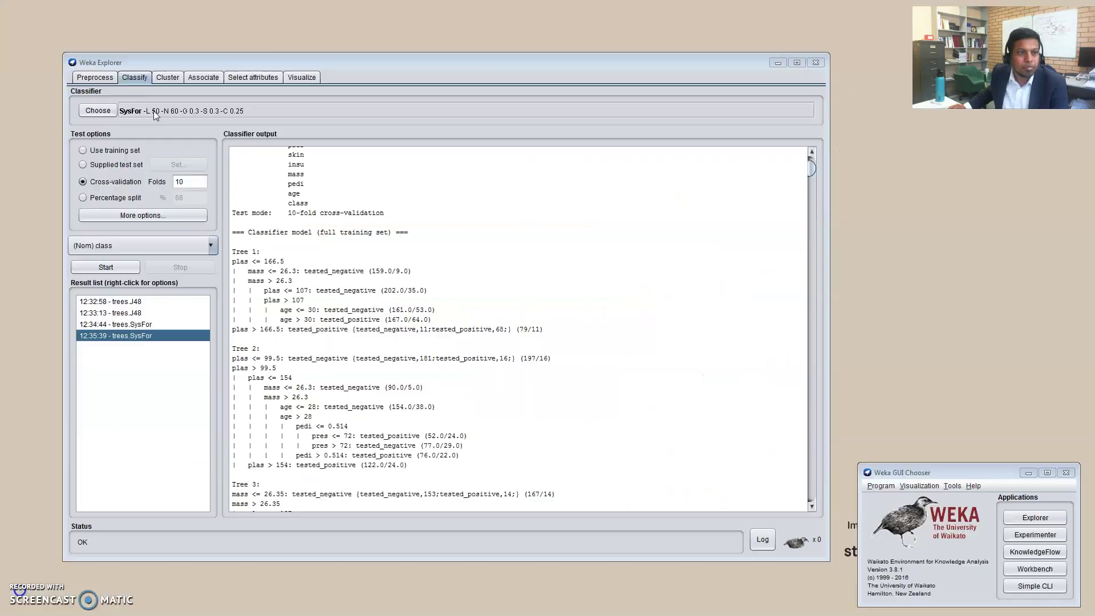
Return to Weka, set SysFor's numberTrees to 3 and run the classifier.
left_click(154, 111)
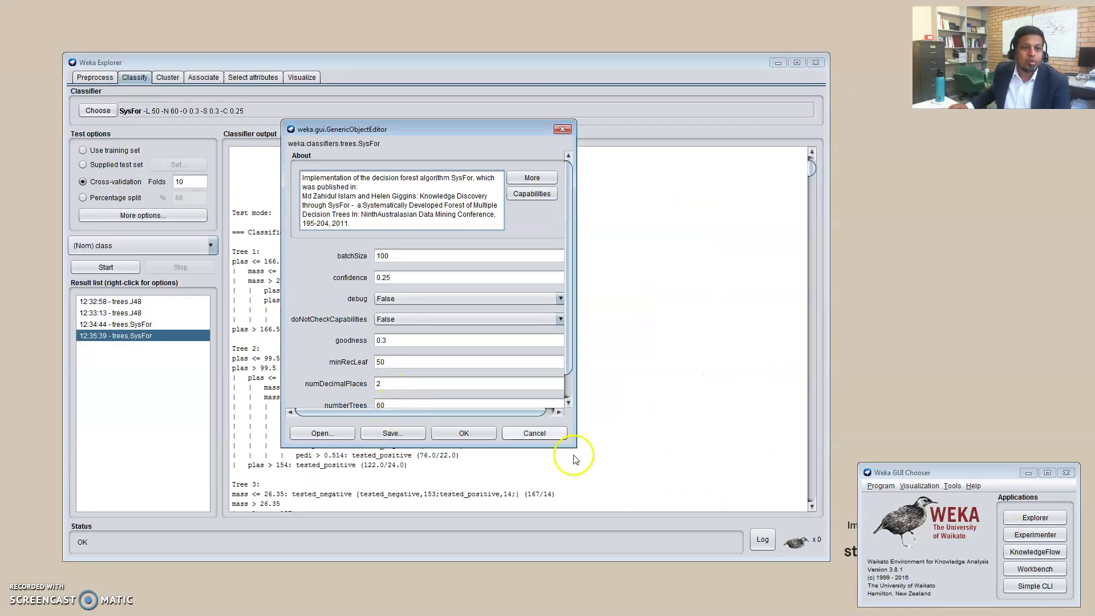
left_click_drag(576, 448, 631, 513)
left_click(397, 419)
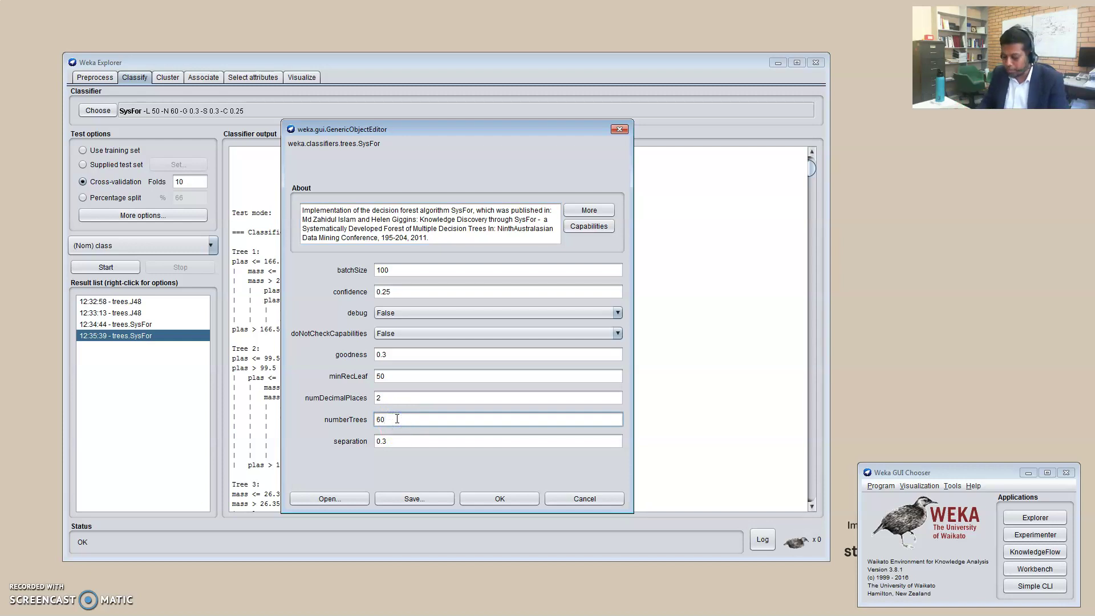
key("BackSpace")
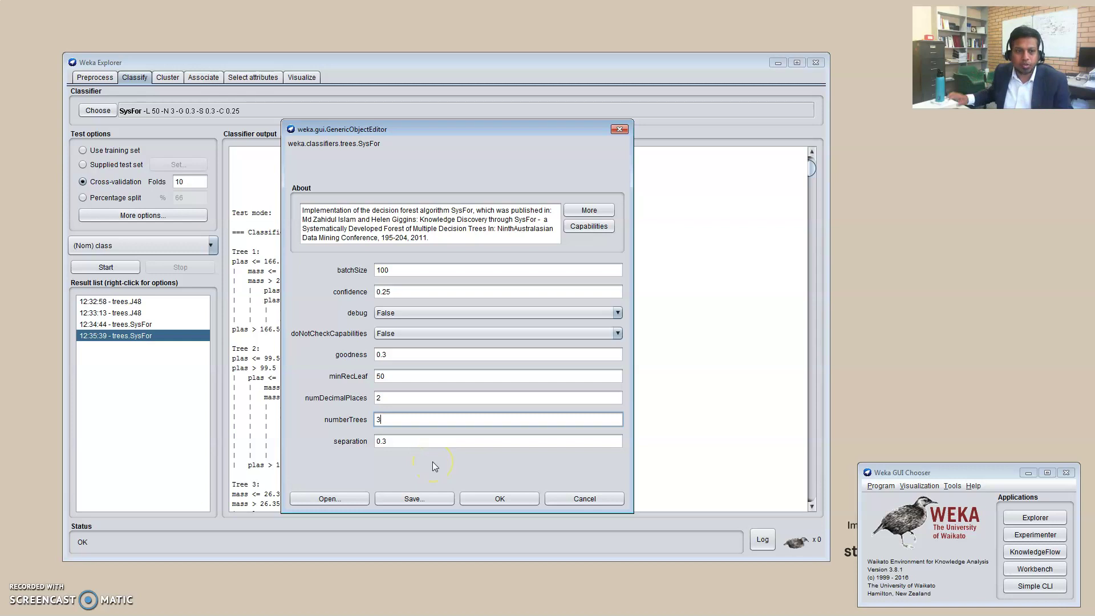
left_click(502, 499)
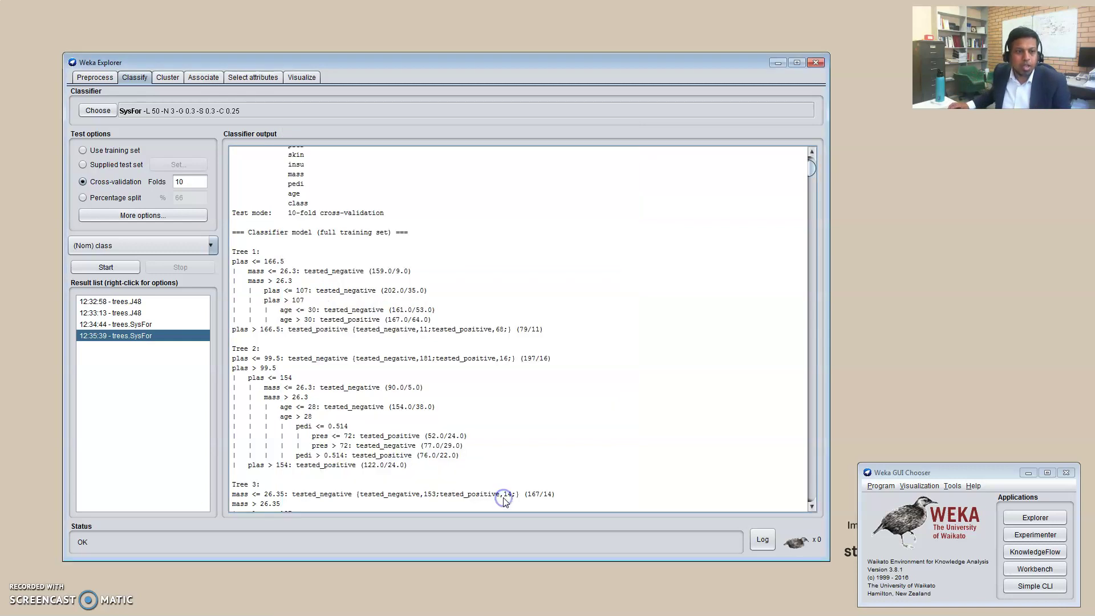
left_click(111, 271)
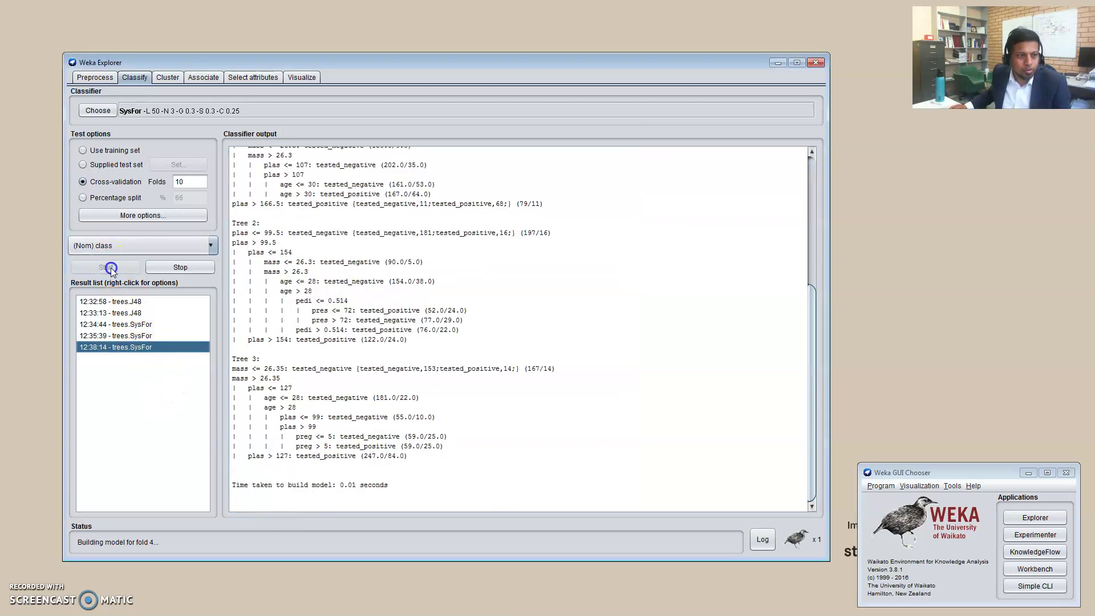
Examine the rules of Trees 1 to 3 in the new SysFor output.
scroll(422, 345, "up", 3)
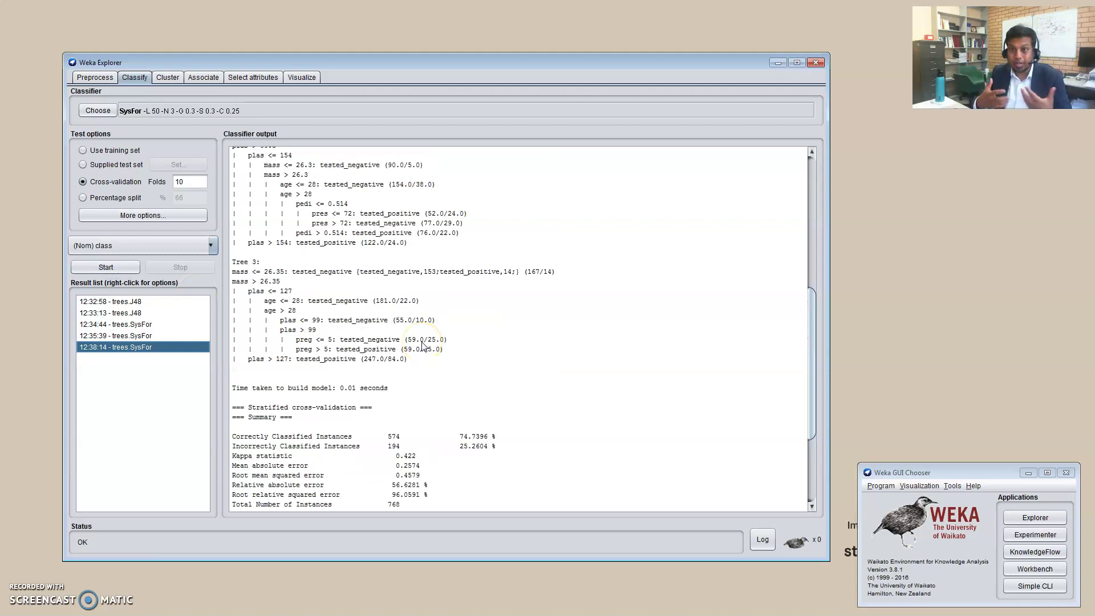
scroll(423, 345, "up", 7)
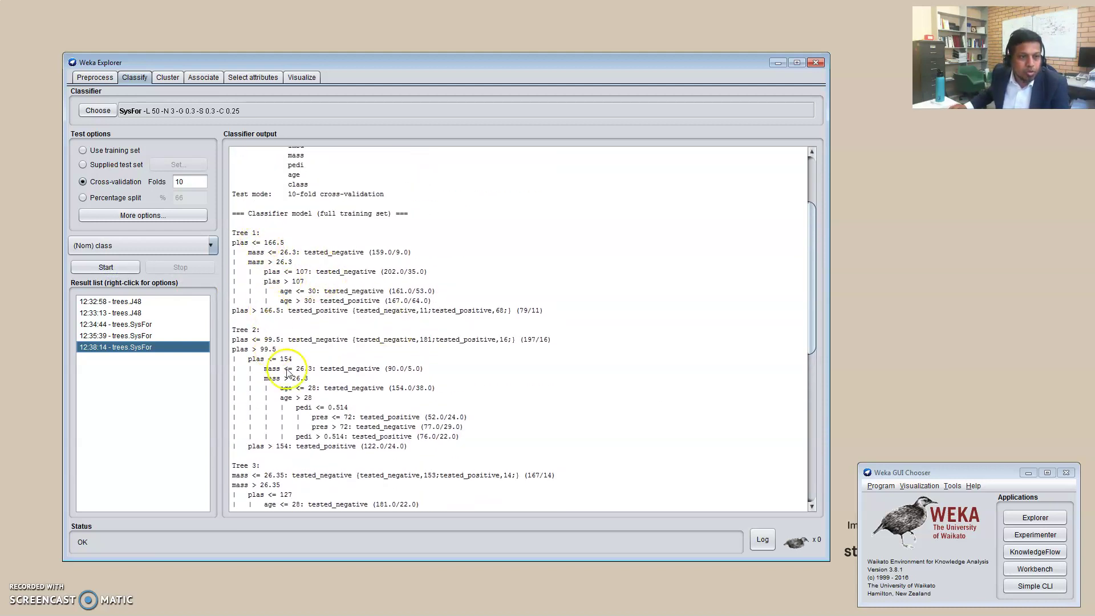
scroll(319, 407, "down", 2)
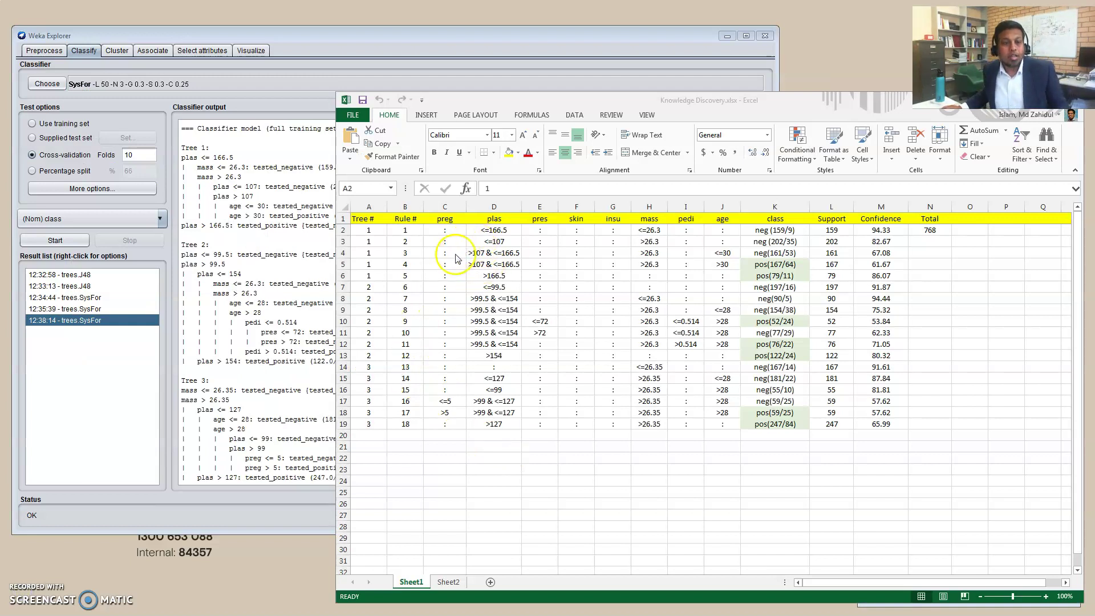
Switch to the Knowledge Discovery workbook in Excel and examine rule 1 of tree 1 across its preg, plas and mass conditions.
left_click(373, 231)
left_click(436, 230)
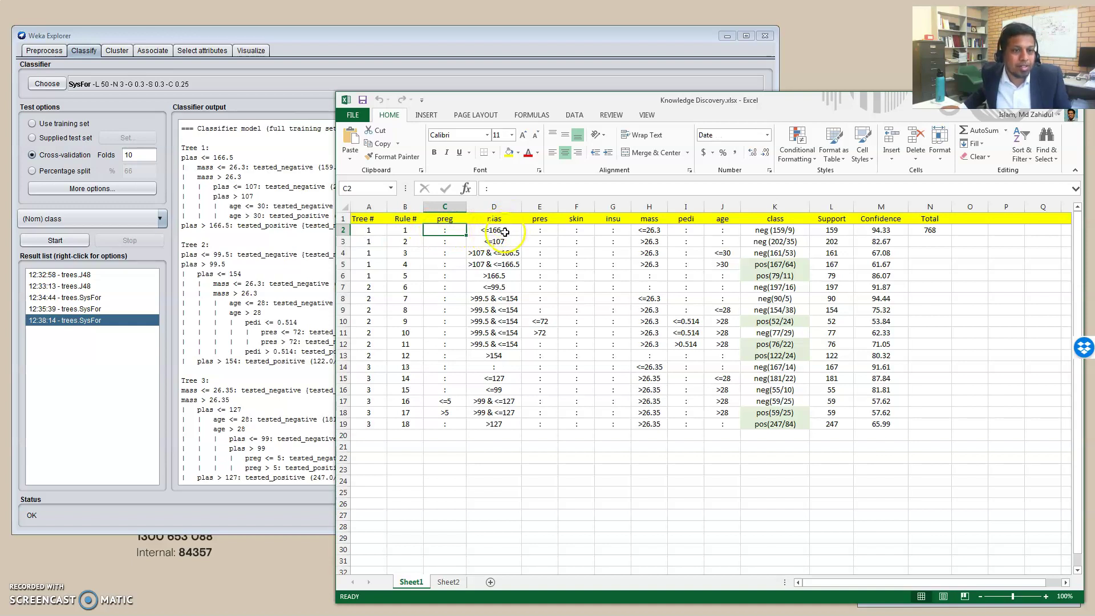
left_click(656, 231)
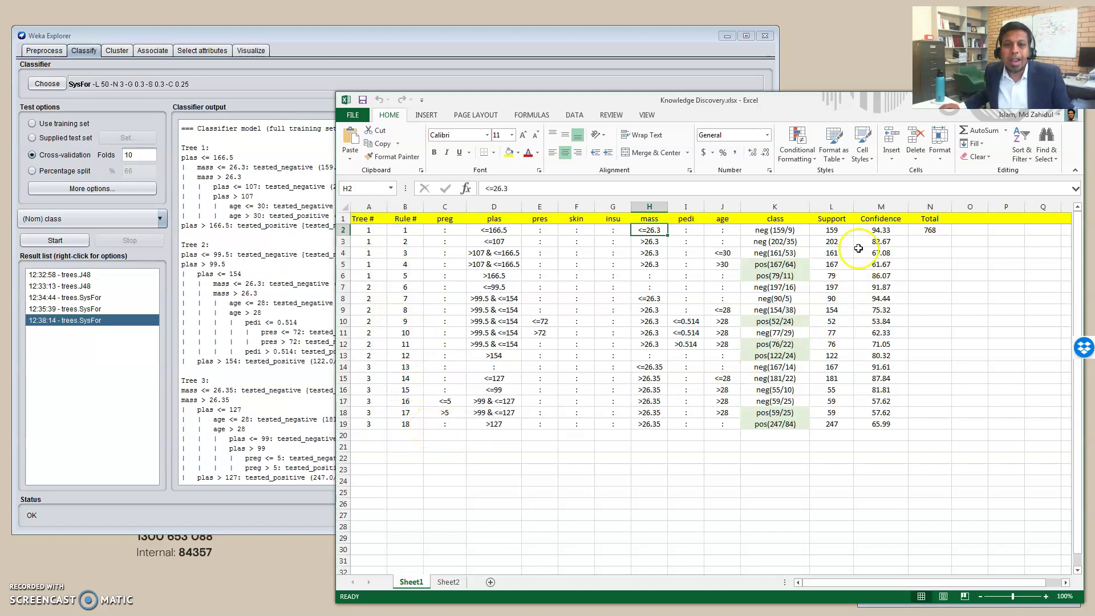
Move the workbook window aside and sort the rules table by Confidence from largest to smallest, expanding the selection to all columns.
left_click_drag(806, 105, 736, 105)
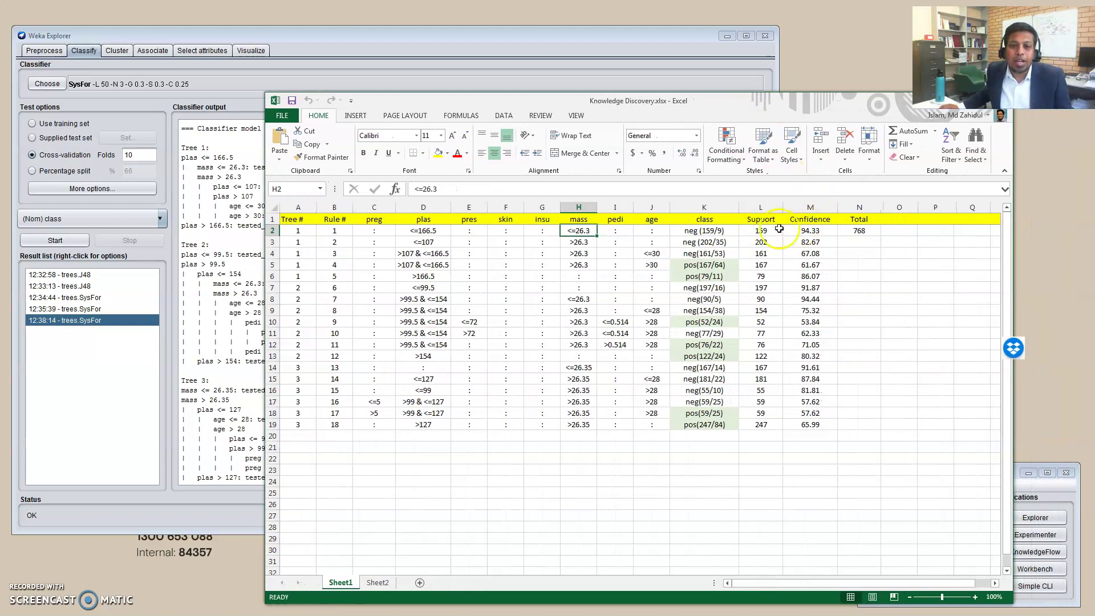
left_click(829, 207)
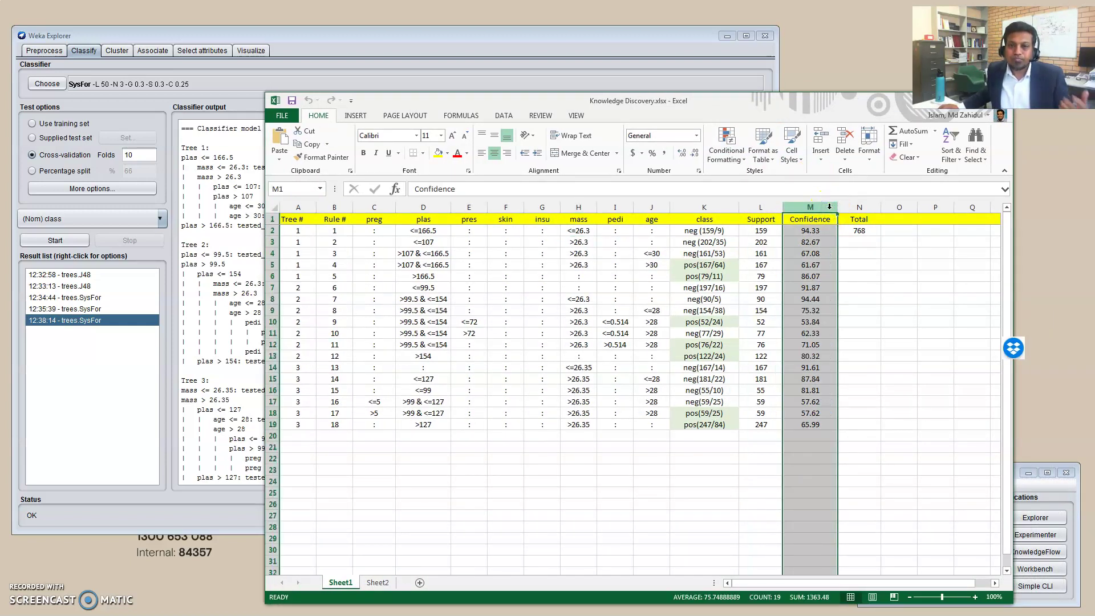
left_click(958, 166)
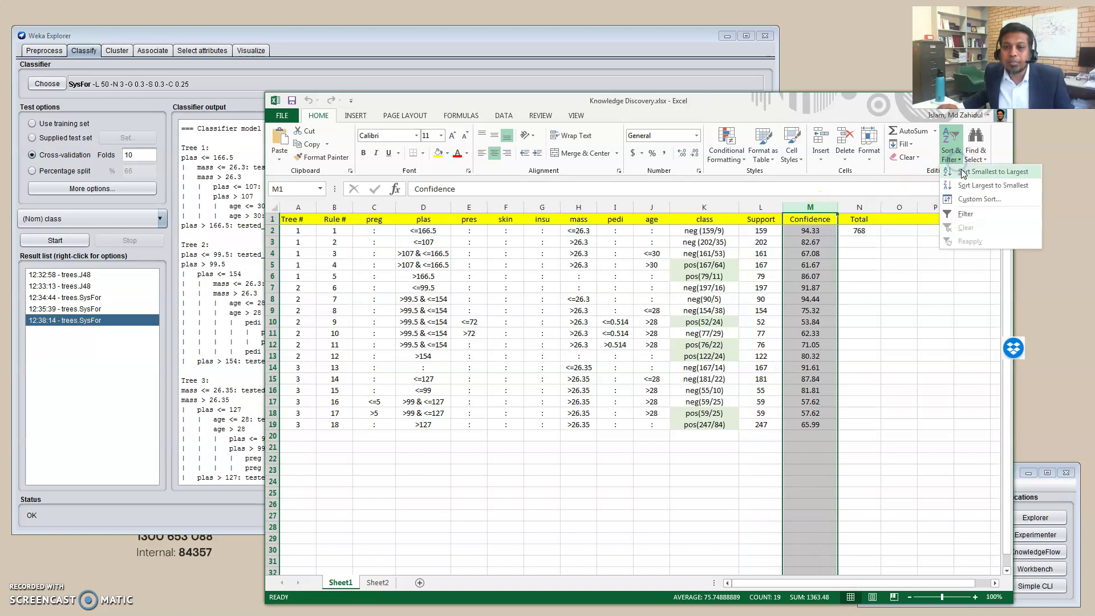
left_click(968, 187)
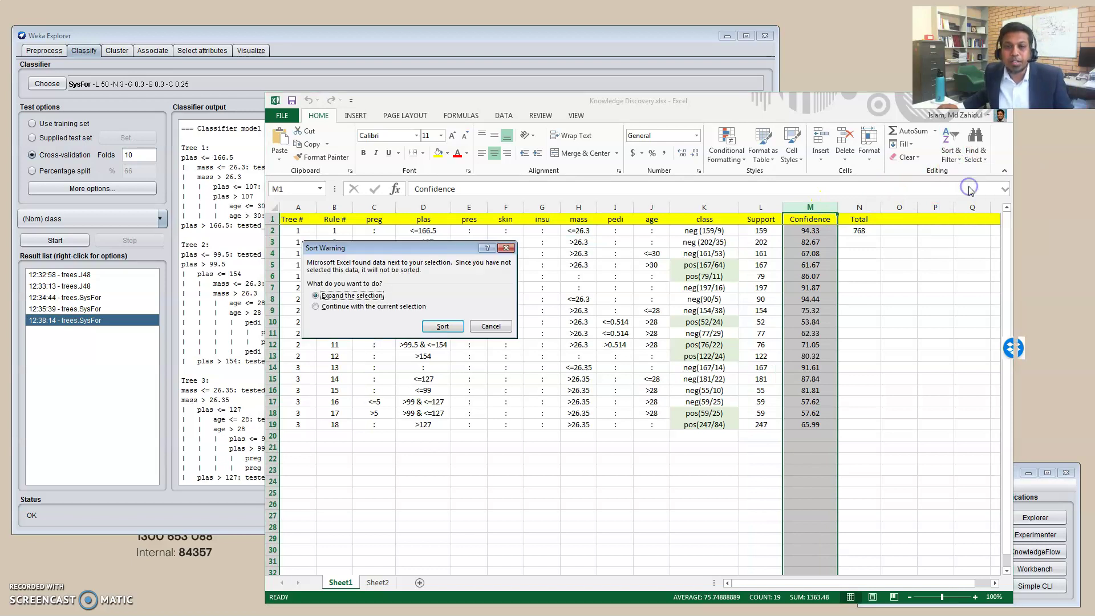
left_click(445, 326)
left_click(444, 326)
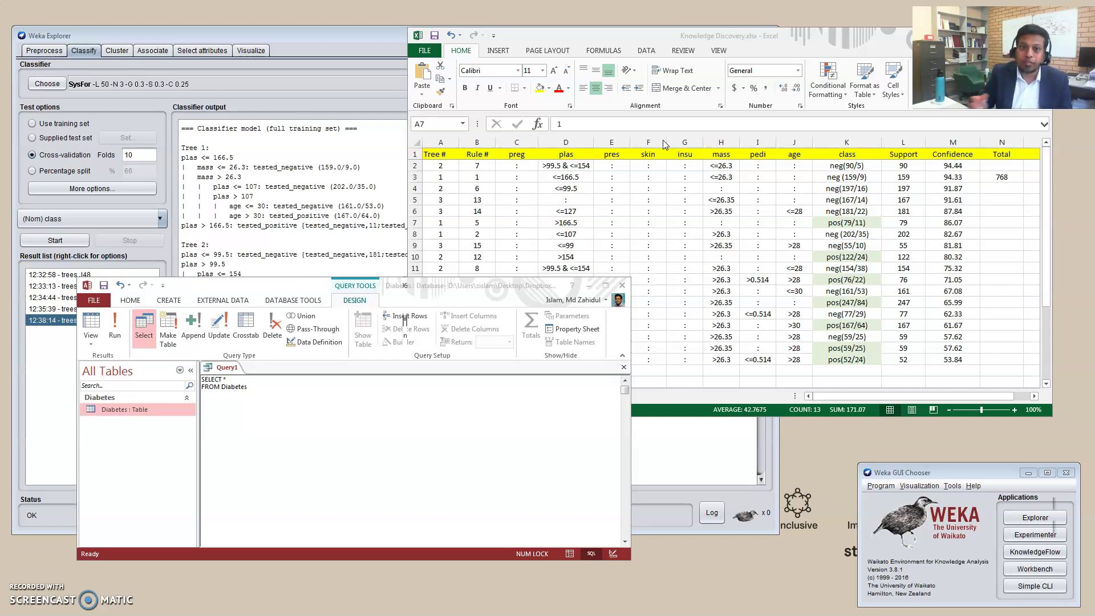
Select the rule 5 row in the Excel sheet, and switch to Access to make the Diabetes query select count(*).
left_click(744, 38)
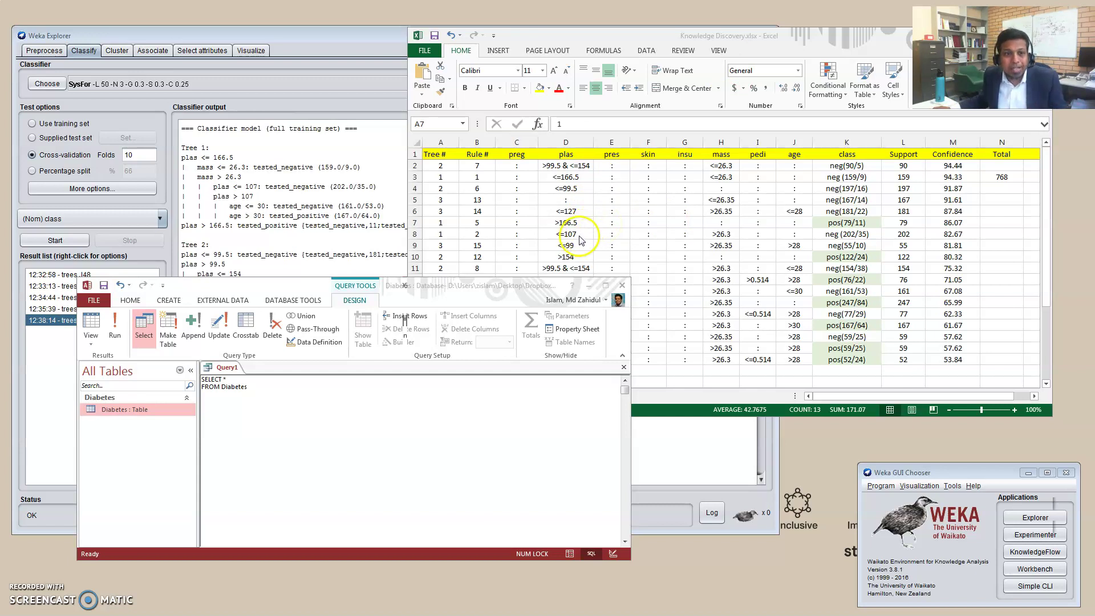
left_click(416, 225)
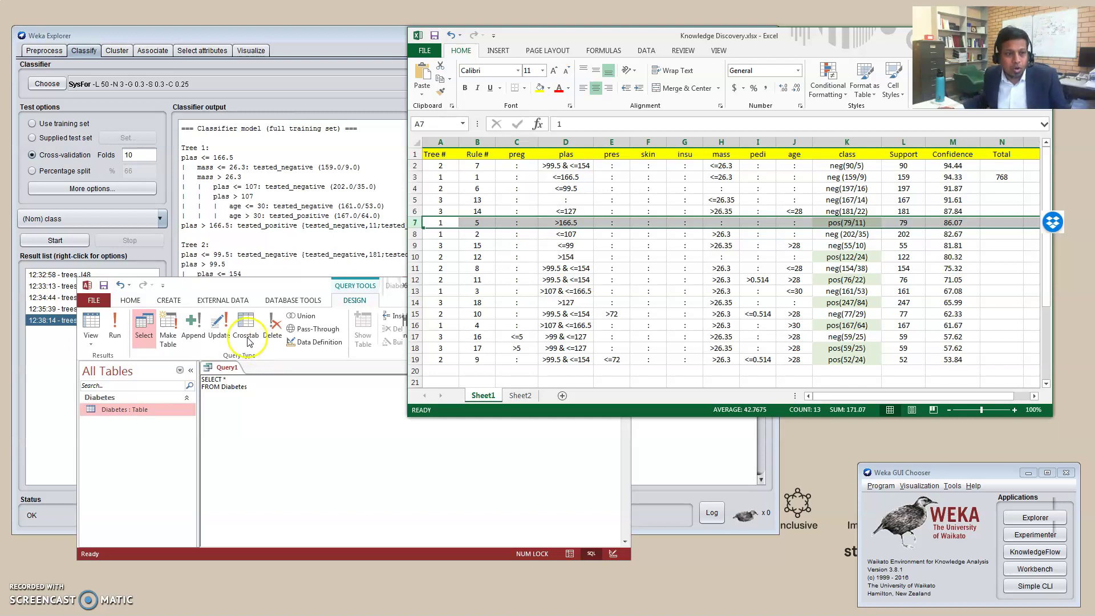
left_click(266, 289)
left_click(265, 408)
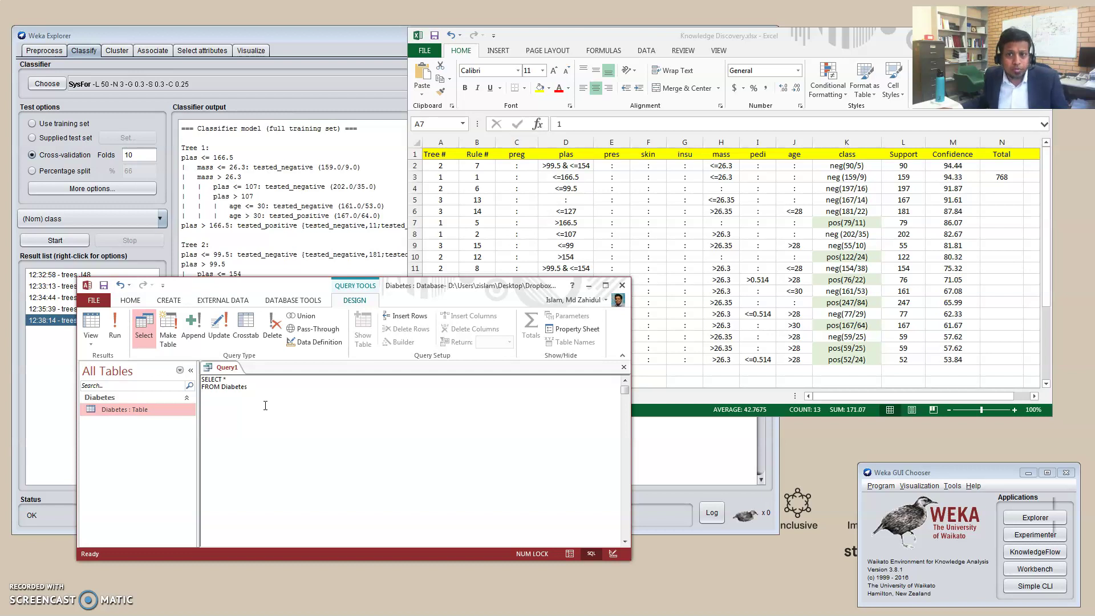
left_click(252, 378)
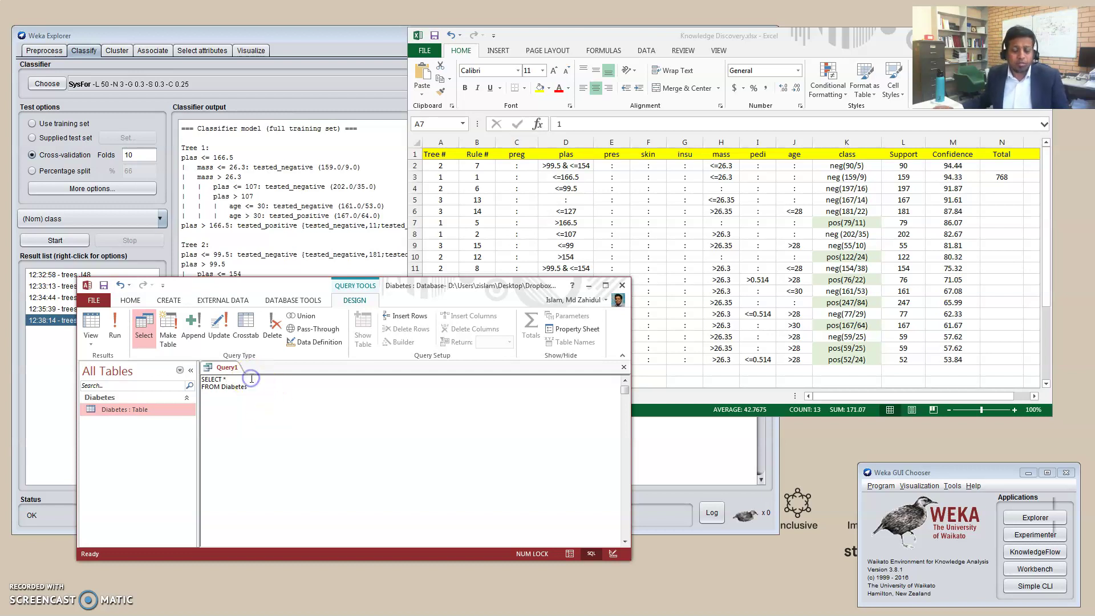
type("coun")
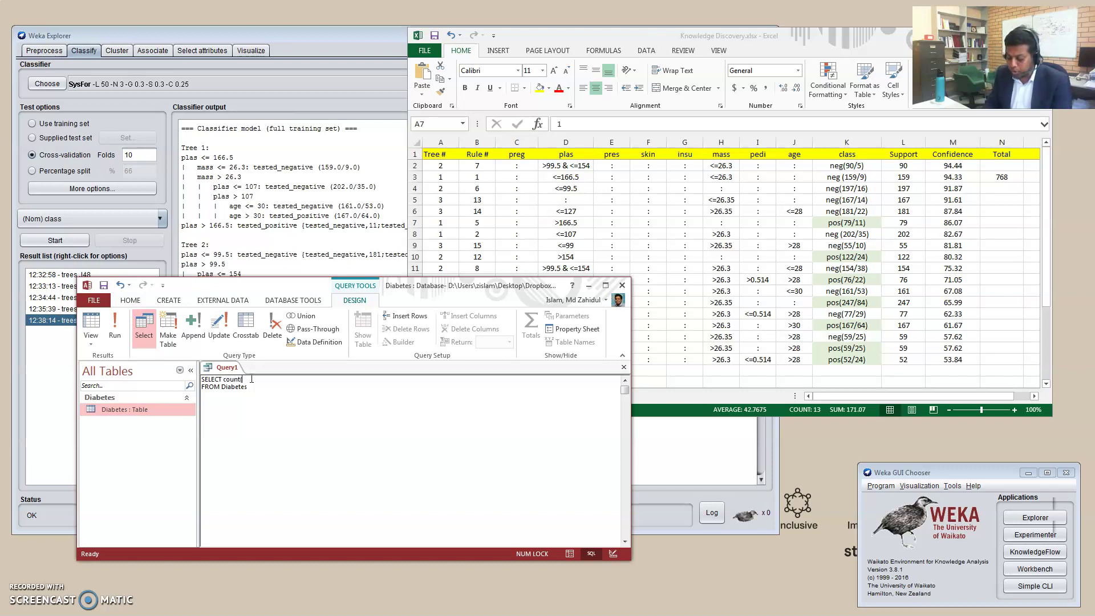
type("t(*)")
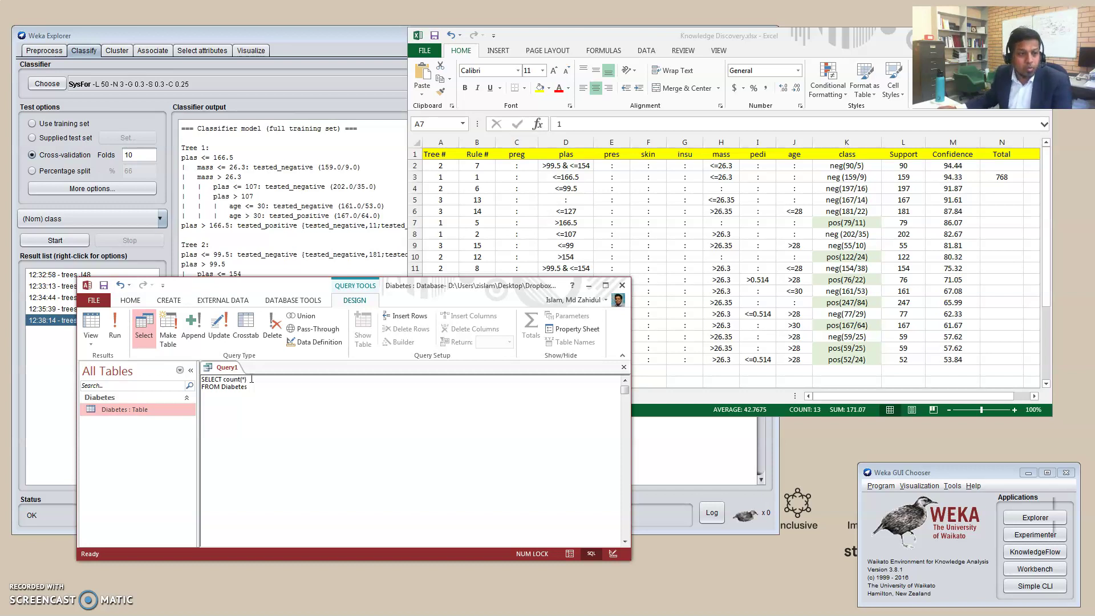
Add a Where clause to the Diabetes count query with the condition (Diabetes.plas<=166.5), followed by AND.
left_click(267, 389)
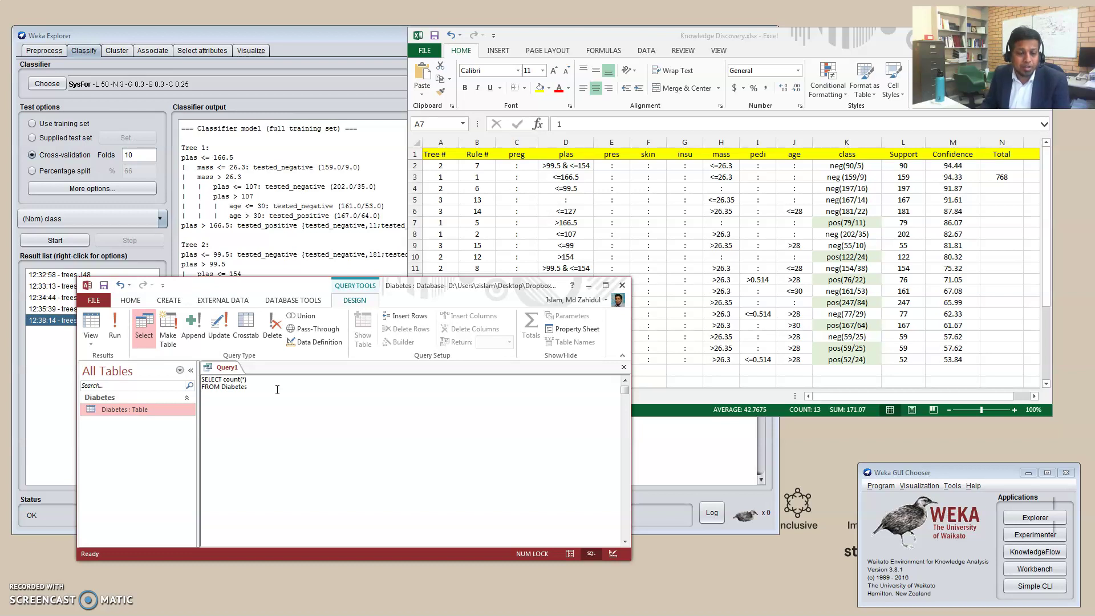
type("Where")
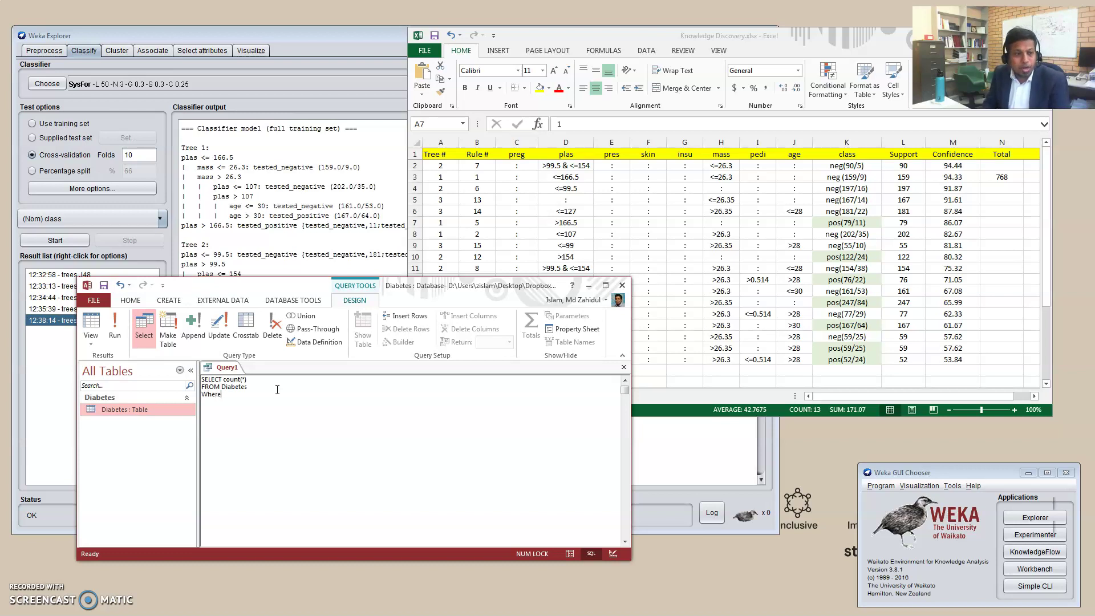
type(" (Diabetes")
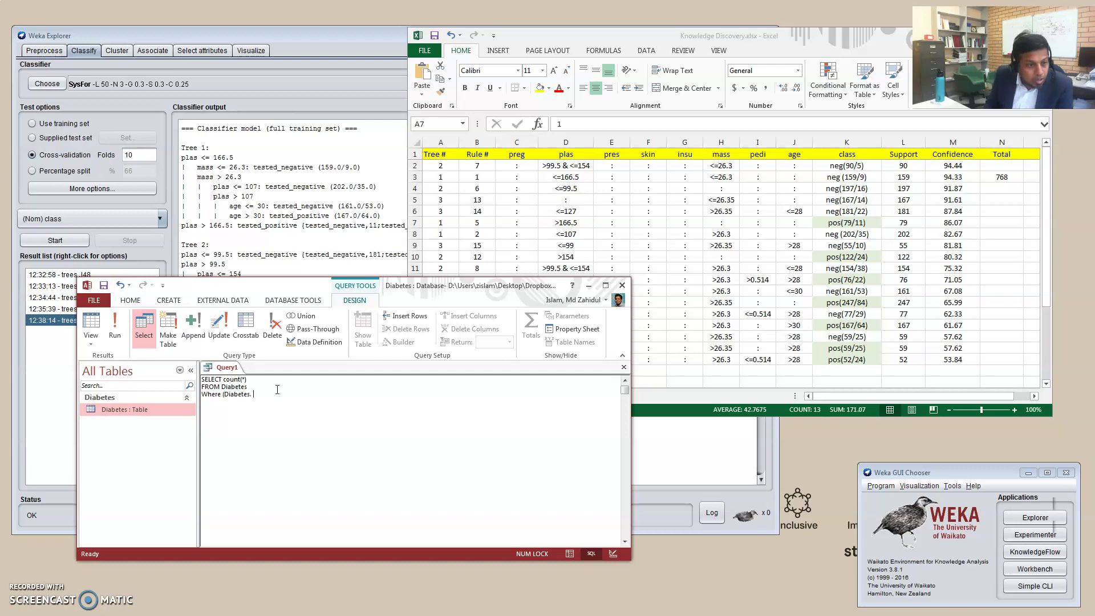
type(".plas")
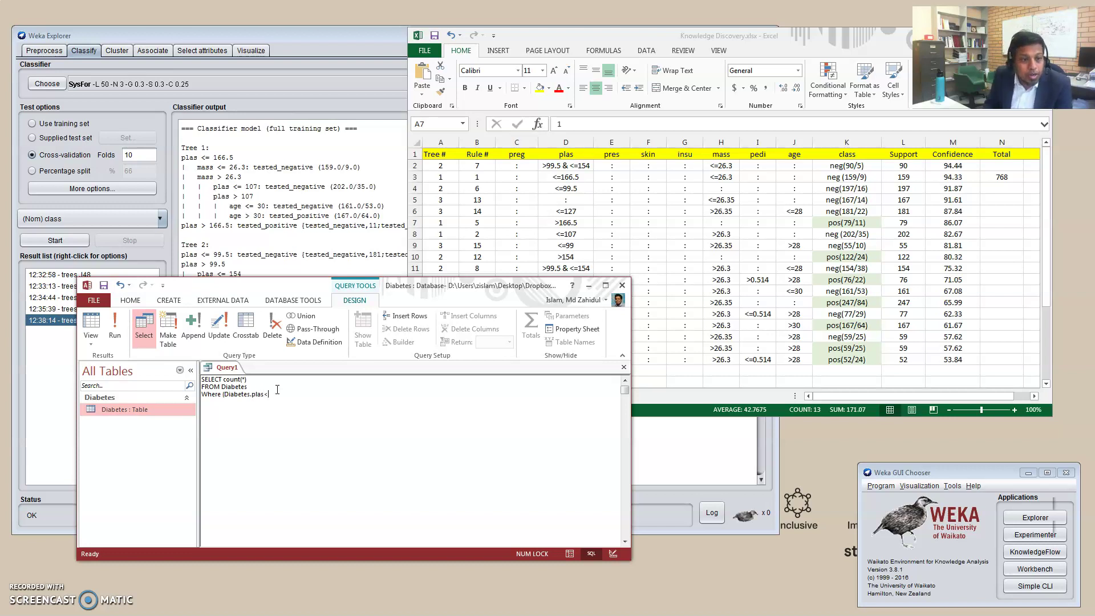
type("<=166")
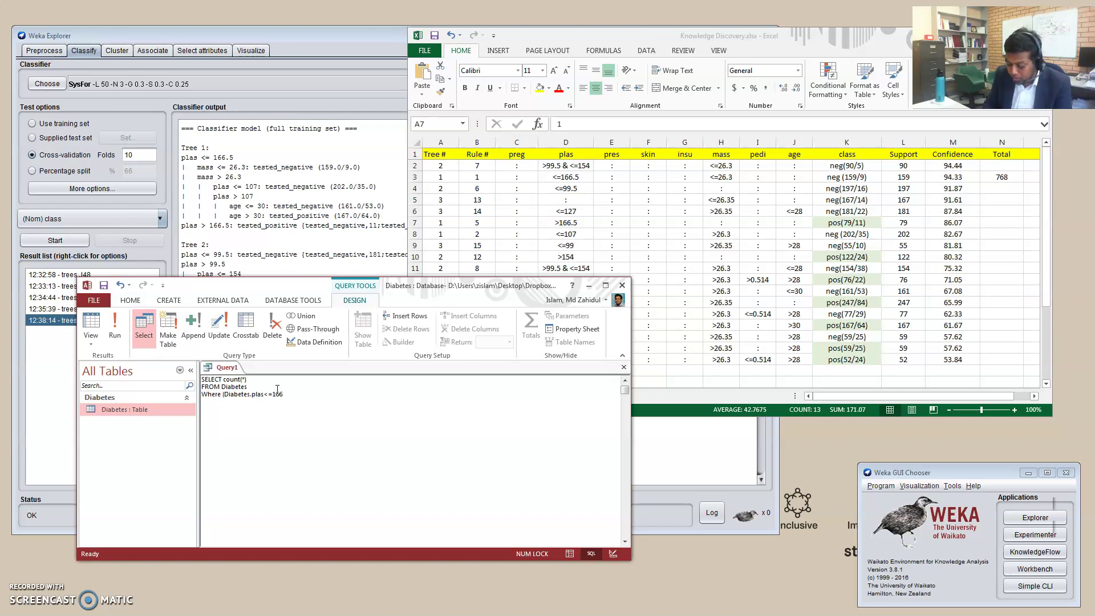
type(".5")
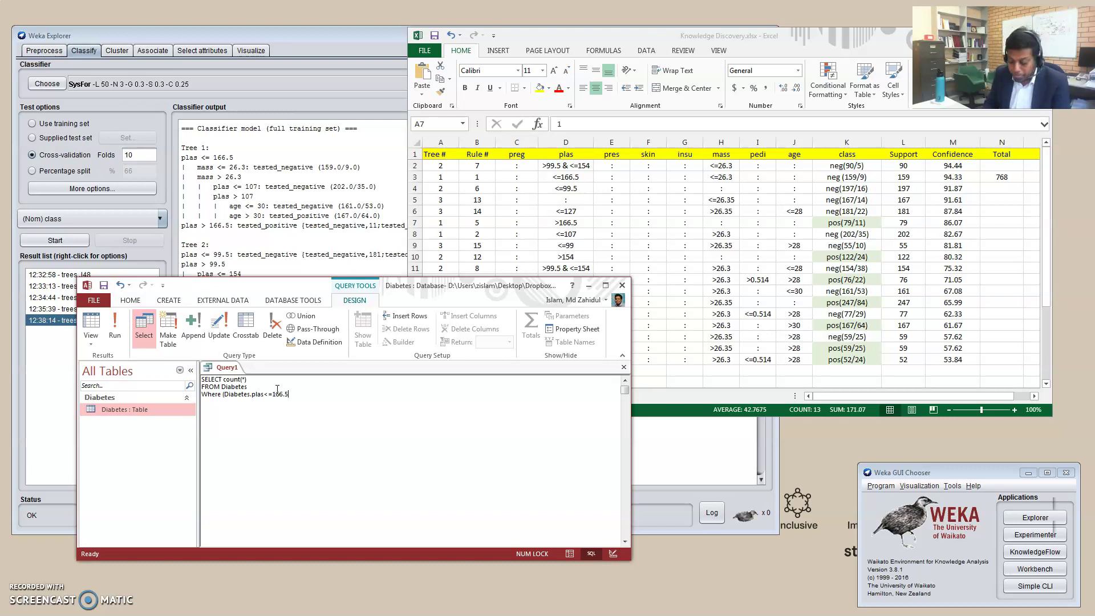
type(") AND")
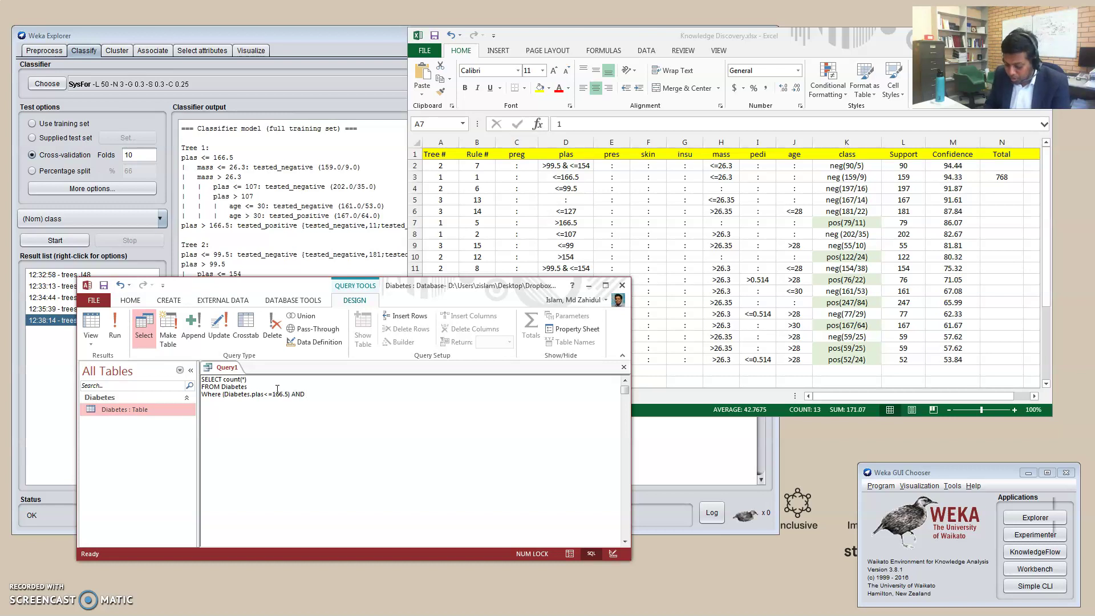
Complete the Where clause with a second condition, (Diabetes.class='tested_negative').
type(" (Dia")
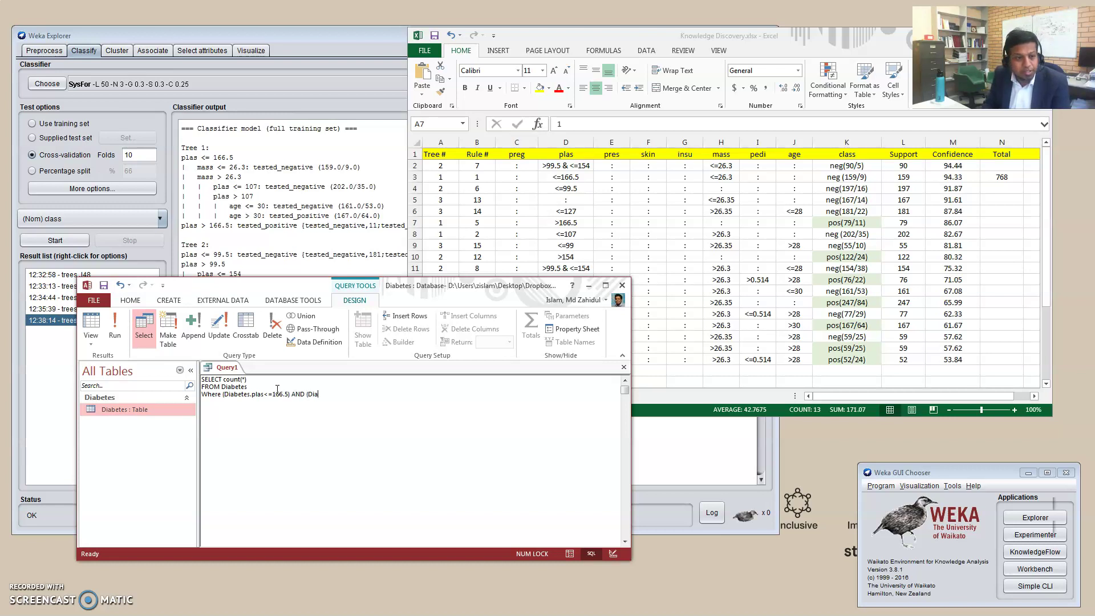
type("betes")
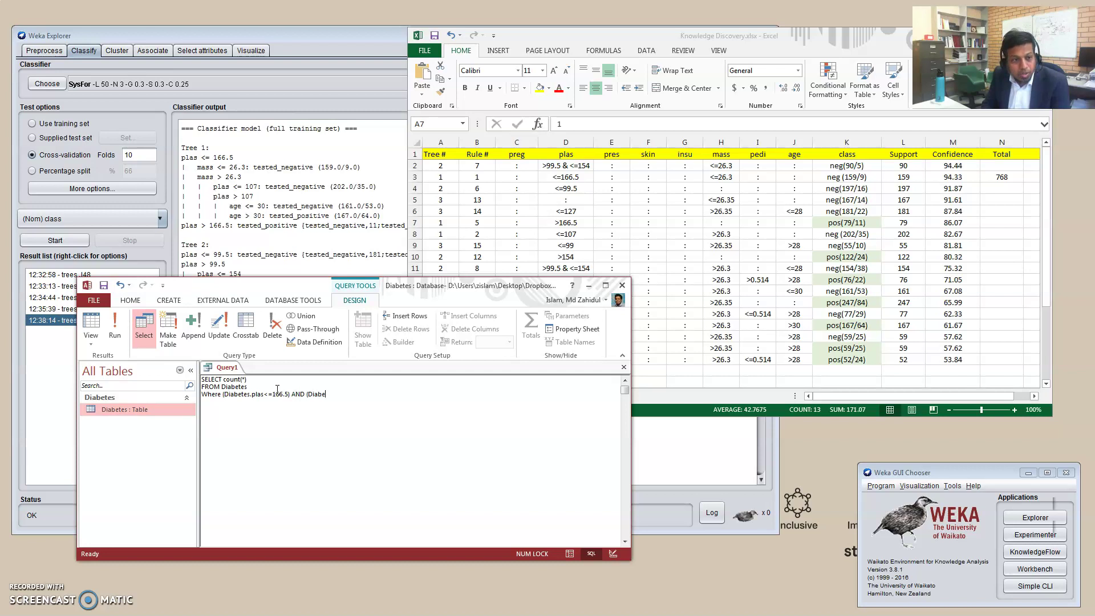
type(".class")
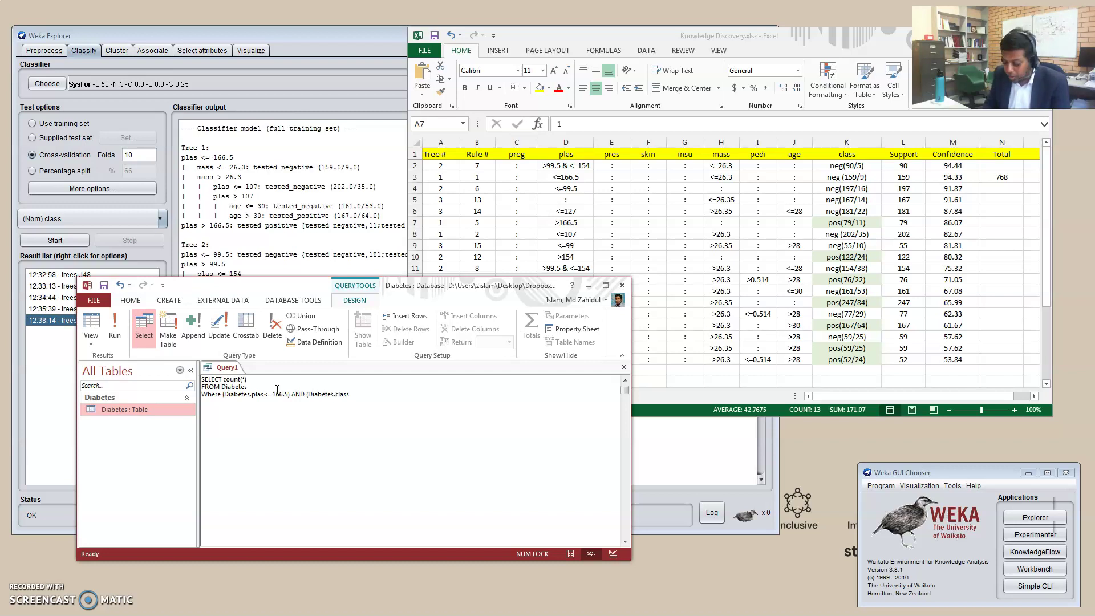
type("='tes")
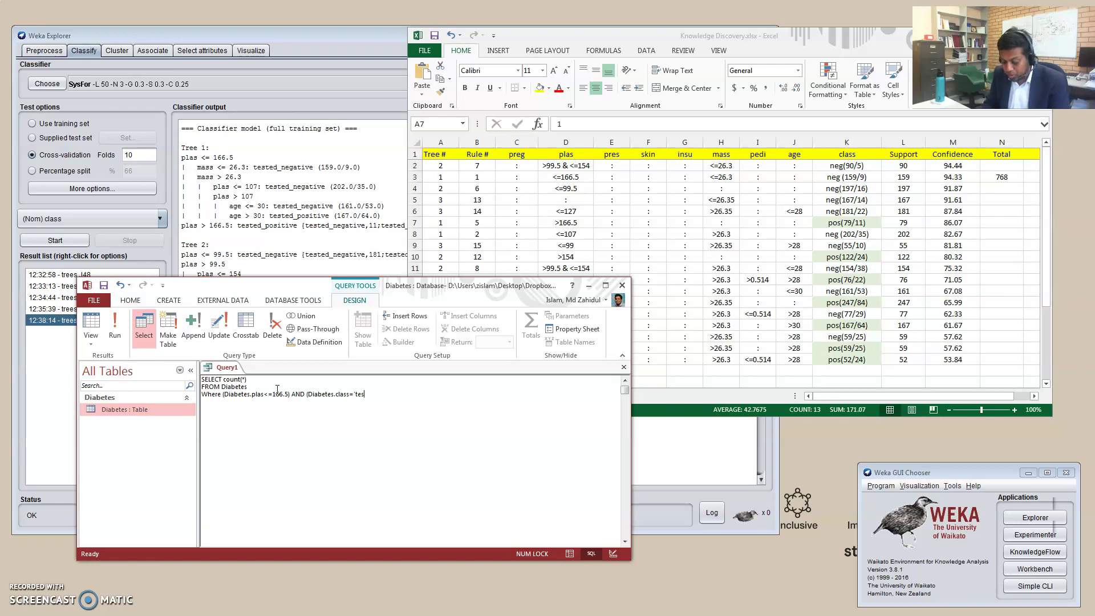
type("ted_negative")
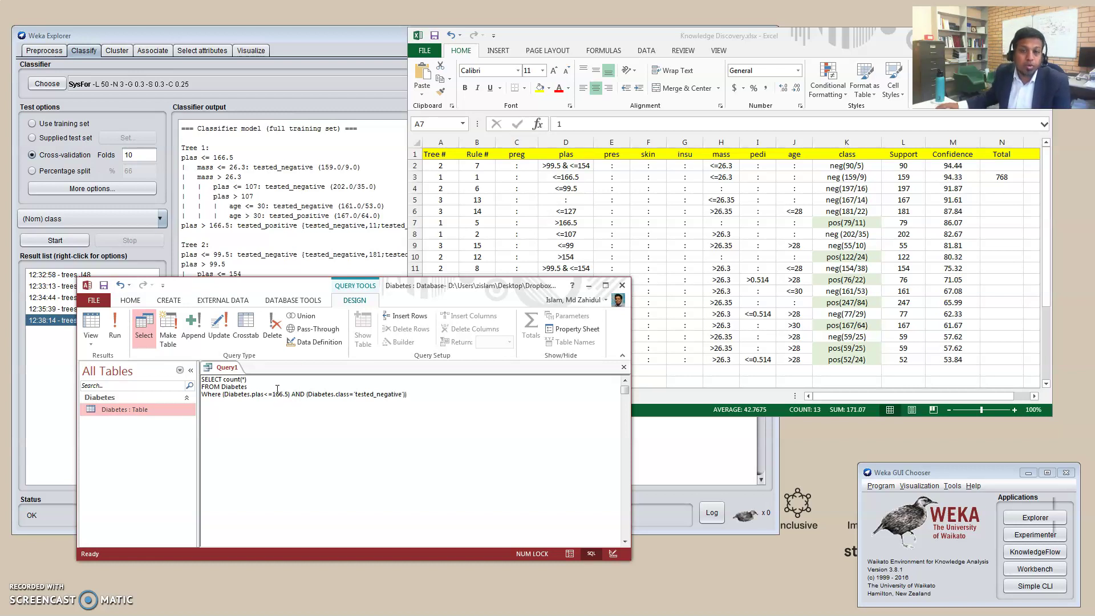
left_click(355, 399)
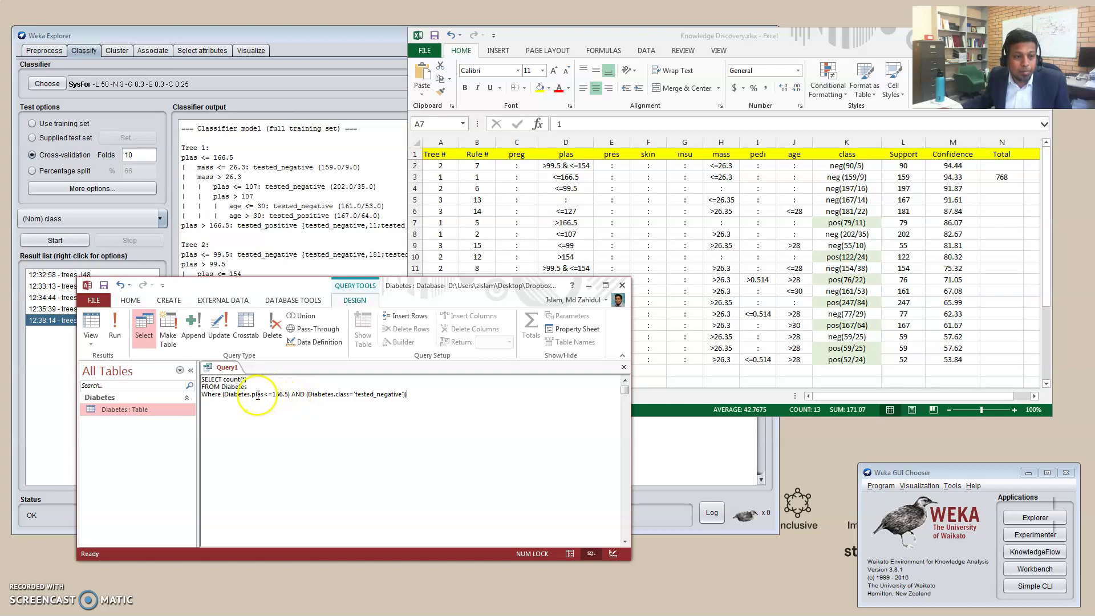
Check the plas condition against rule 5 in the Excel sheet, then enclose both Where conditions in outer parentheses and run the Access query.
left_click_drag(251, 395, 290, 395)
left_click(568, 227)
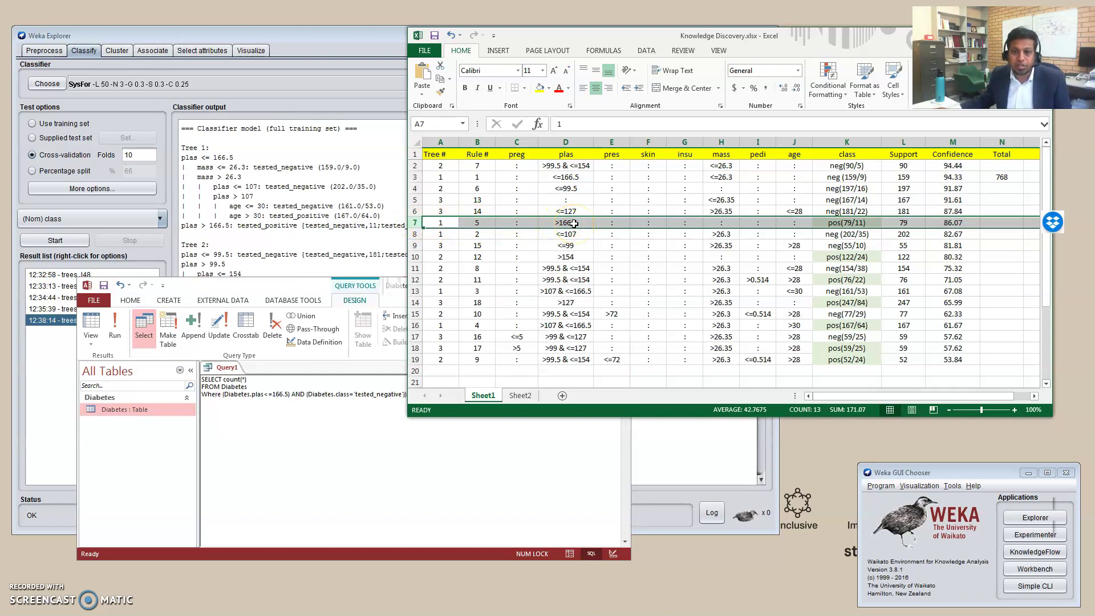
left_click(418, 395)
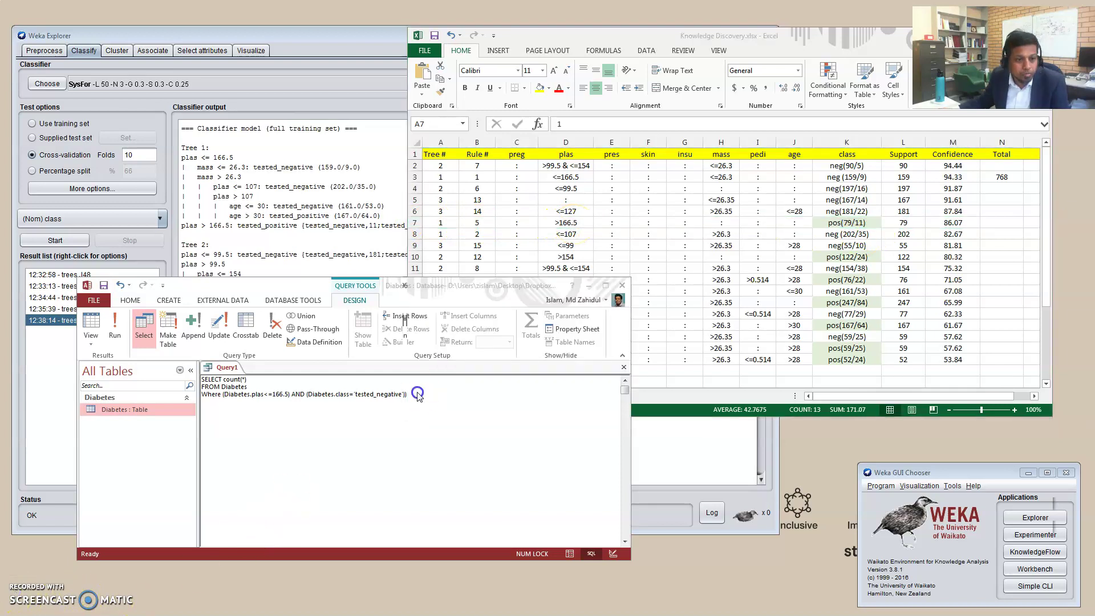
left_click(223, 398)
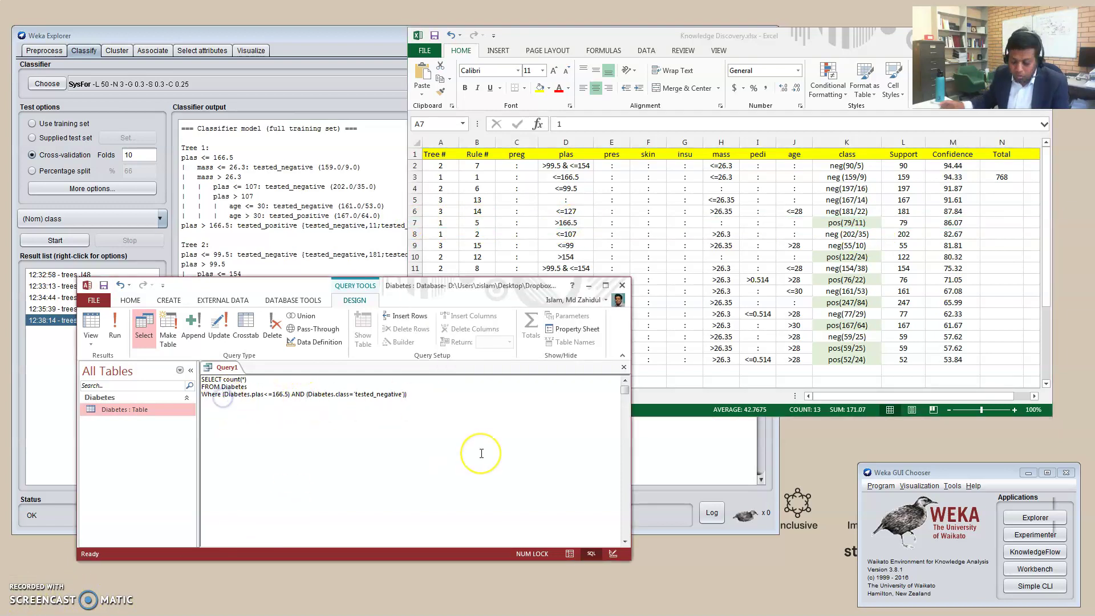
type("(")
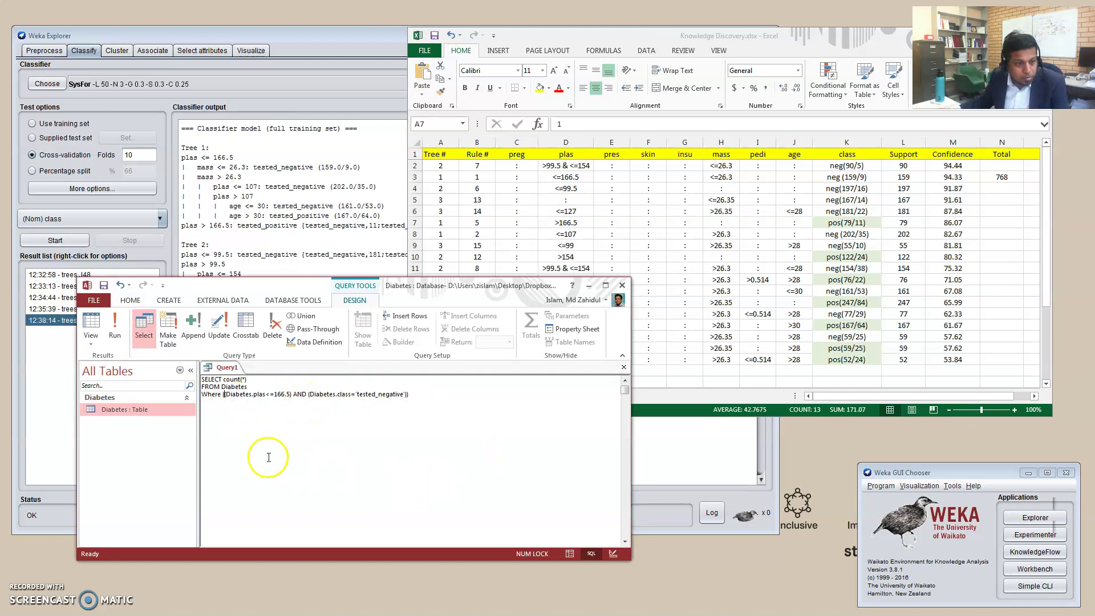
left_click(116, 329)
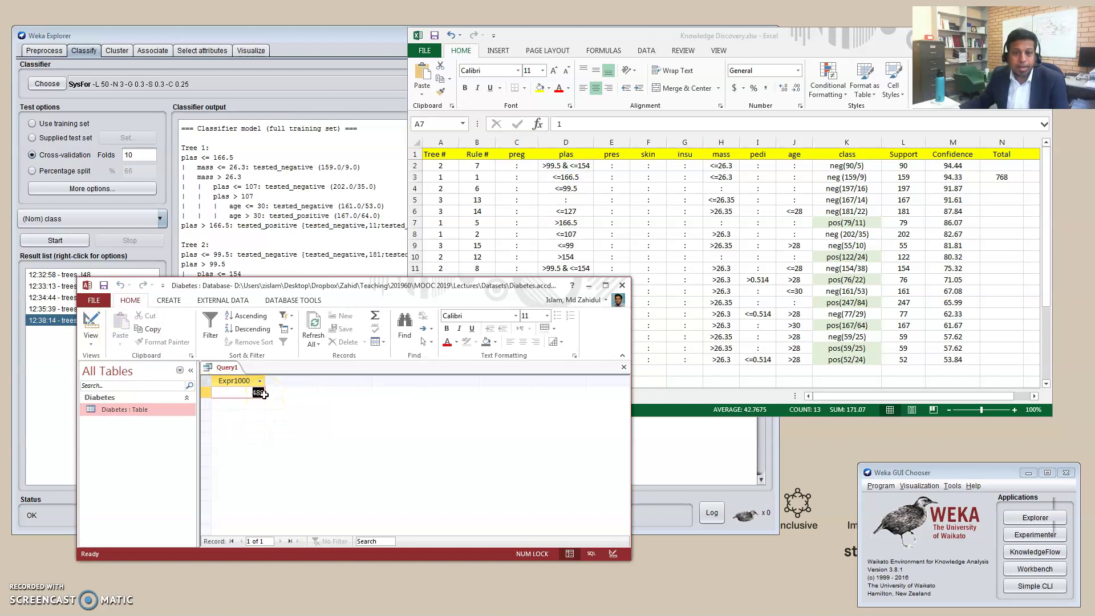
Return to the query's SQL text, change the class condition to 'tested_positive' and run the query again.
left_click(89, 345)
left_click(103, 388)
left_click(405, 399)
left_click(545, 473)
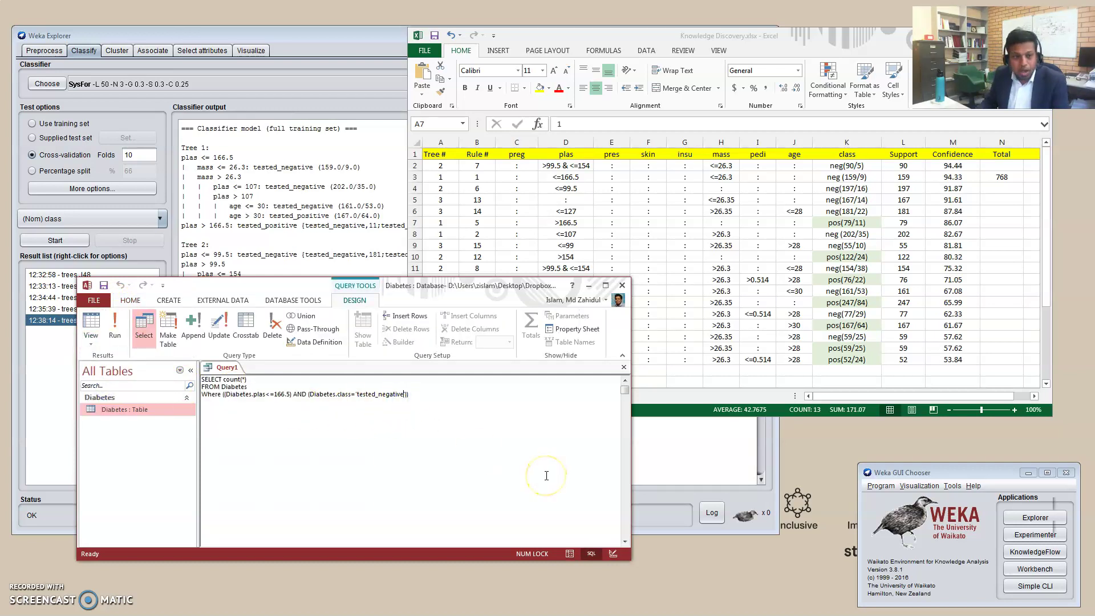
key("BackSpace")
key("BackSpace")
key("BackSpace")
key("BackSpace")
key("BackSpace")
key("BackSpace")
key("BackSpace")
key("BackSpace")
type("positive")
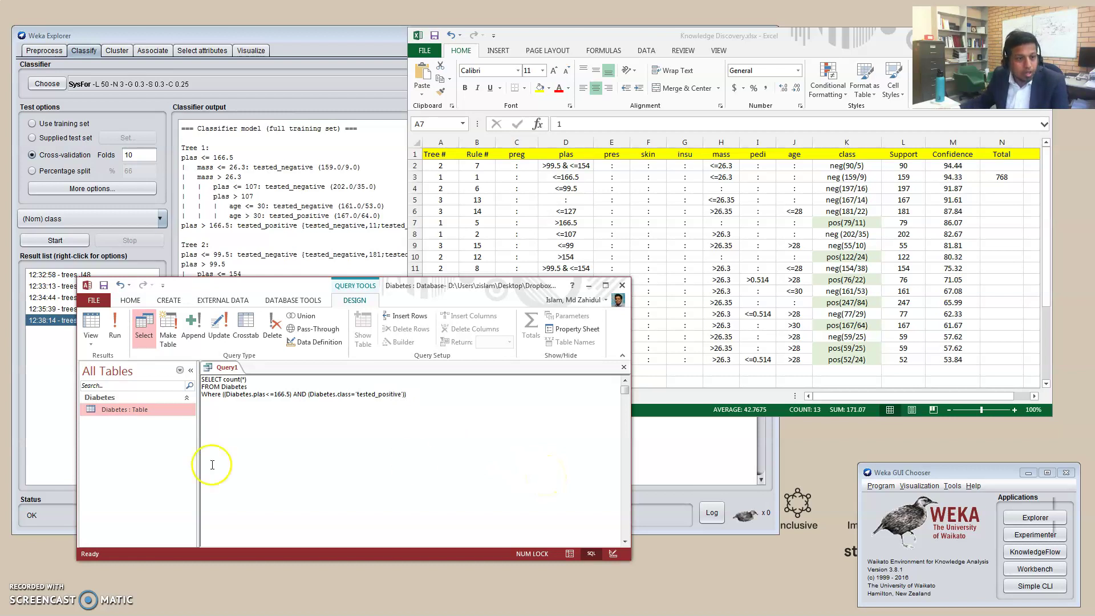
left_click(117, 329)
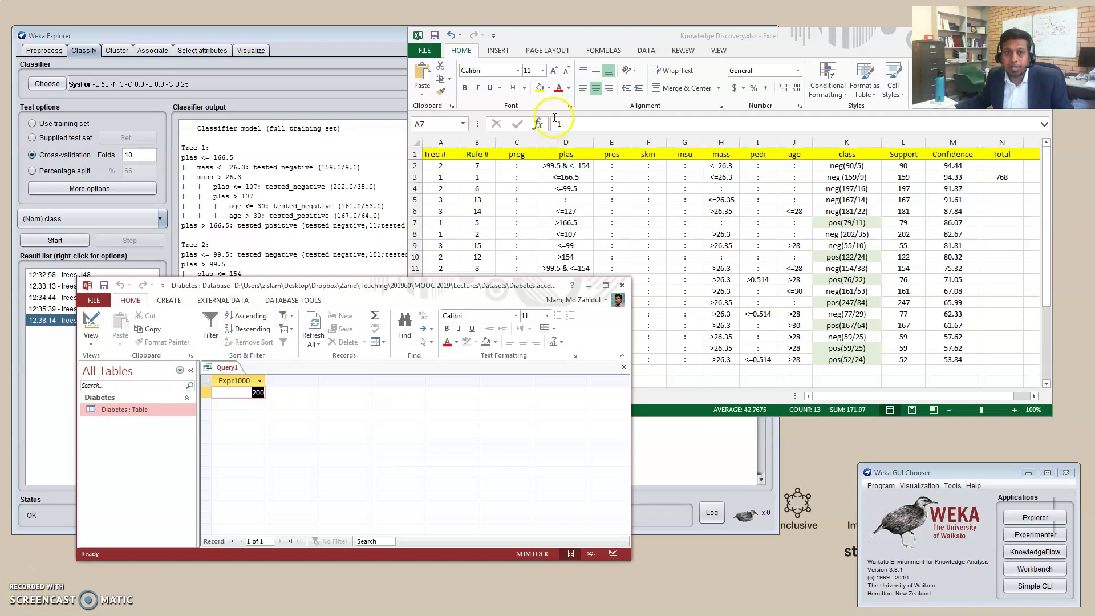
Switch to Excel and examine the Case 1 and Case2 percentages and the Distribution of Class chart on Sheet2 against the rules on Sheet1.
left_click(640, 37)
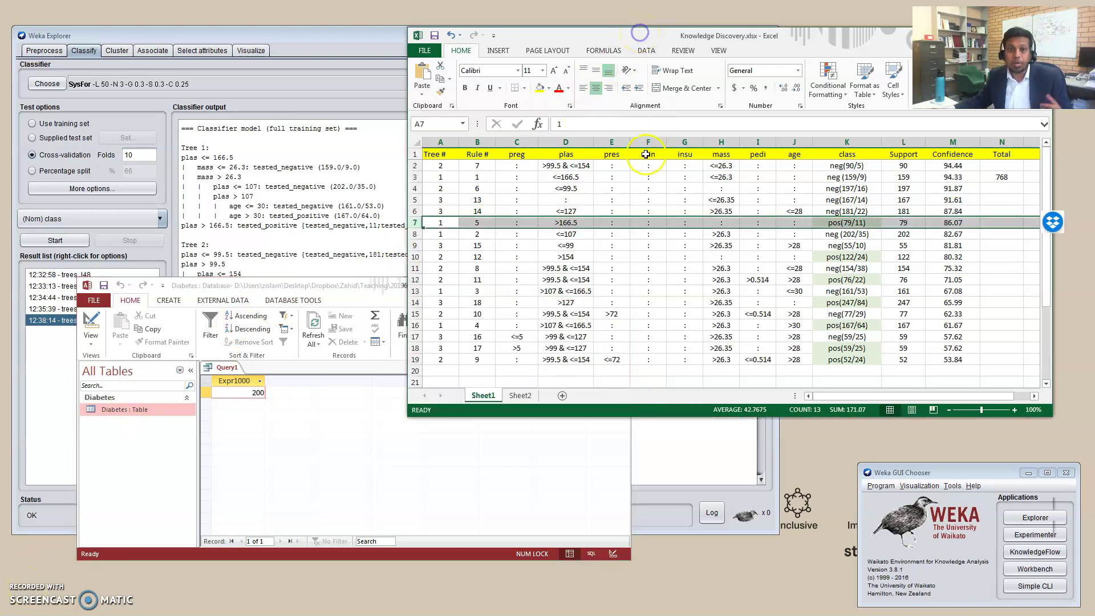
left_click(519, 396)
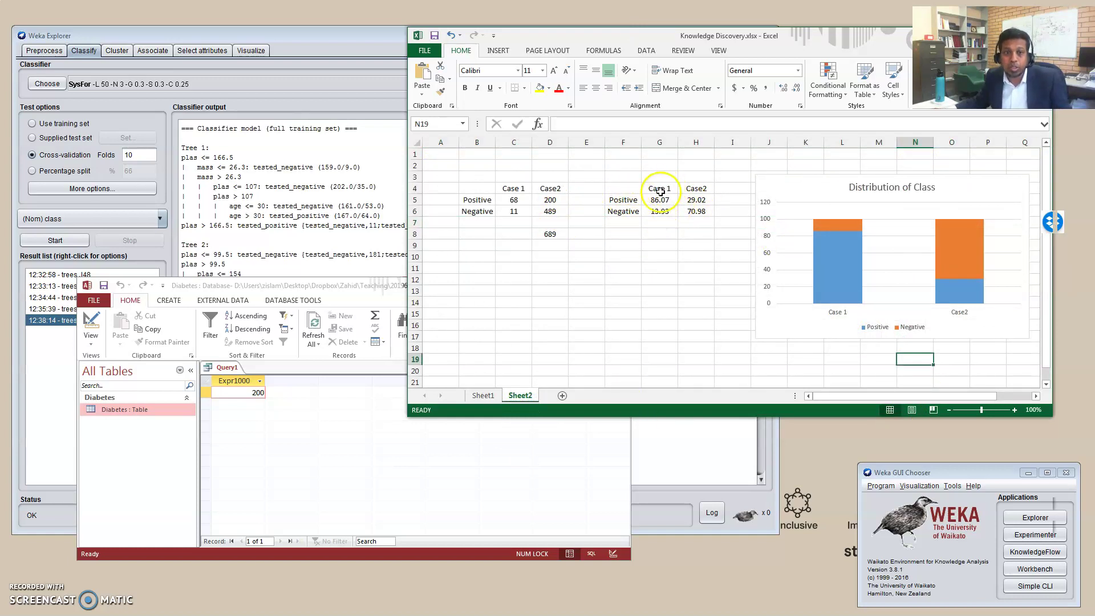
left_click_drag(628, 191, 685, 212)
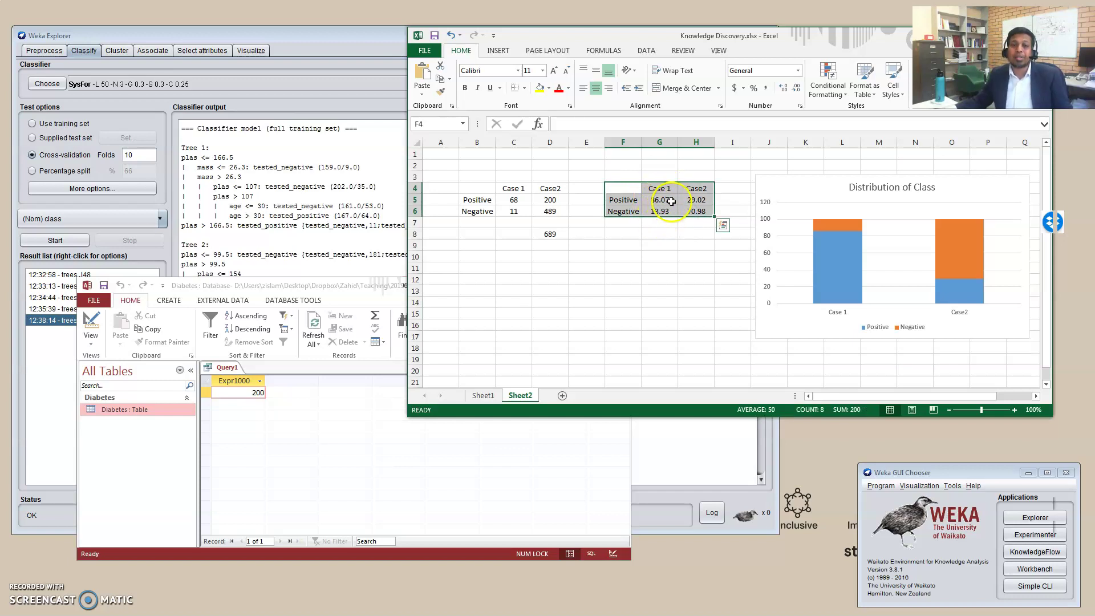
left_click(483, 395)
left_click(520, 396)
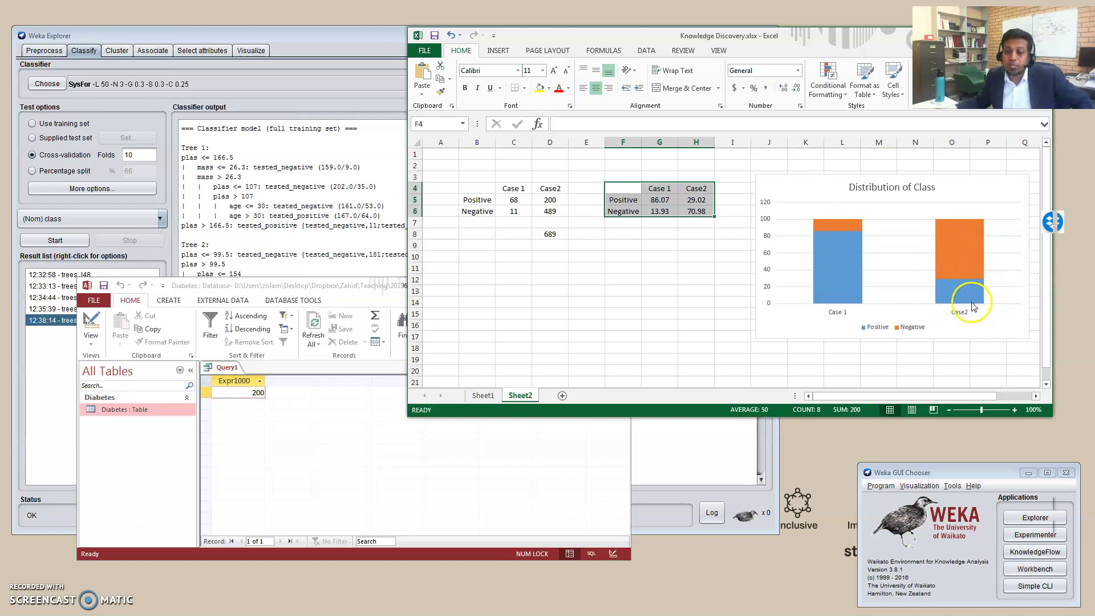
mouse_move(976, 239)
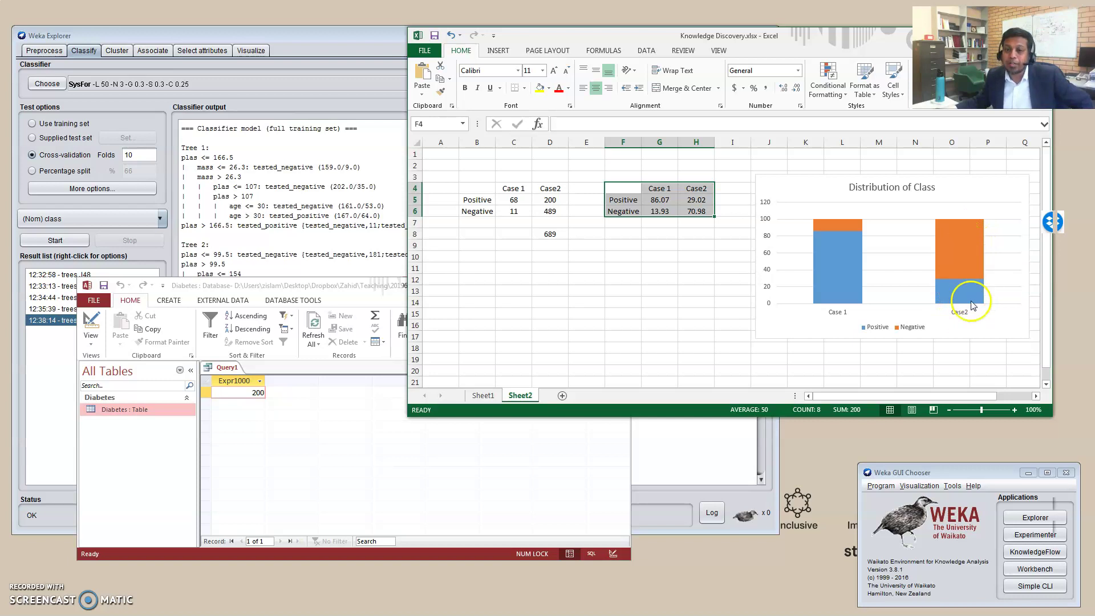
mouse_move(973, 301)
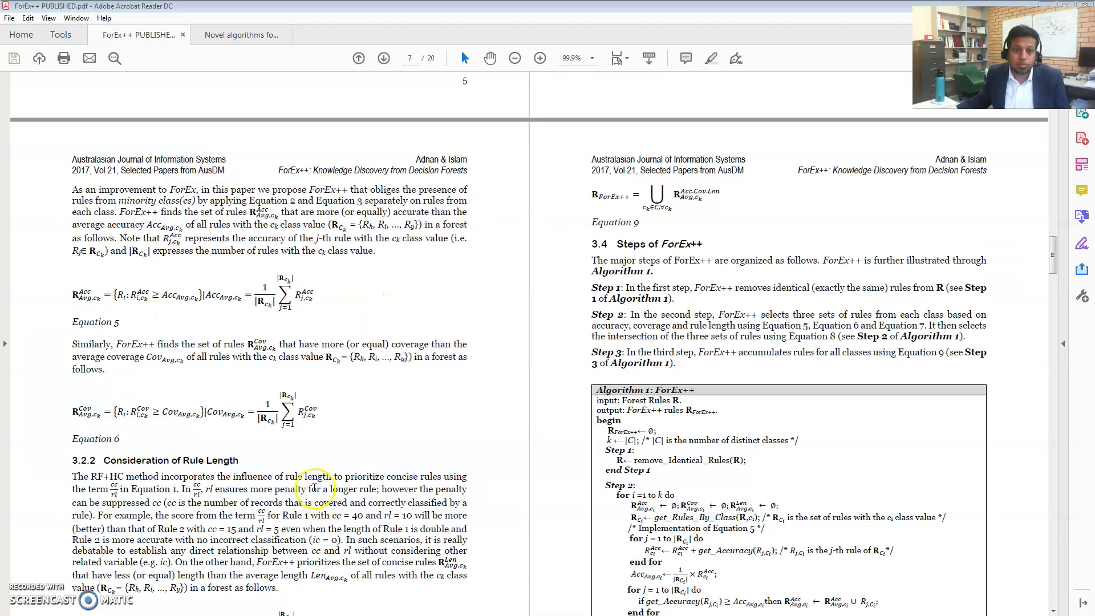
Examine the rule tables, dementia trends and figures in the ForEx++ paper in Acrobat Reader, and switch to the "Novel algorithms" paper.
scroll(451, 439, "down", 20)
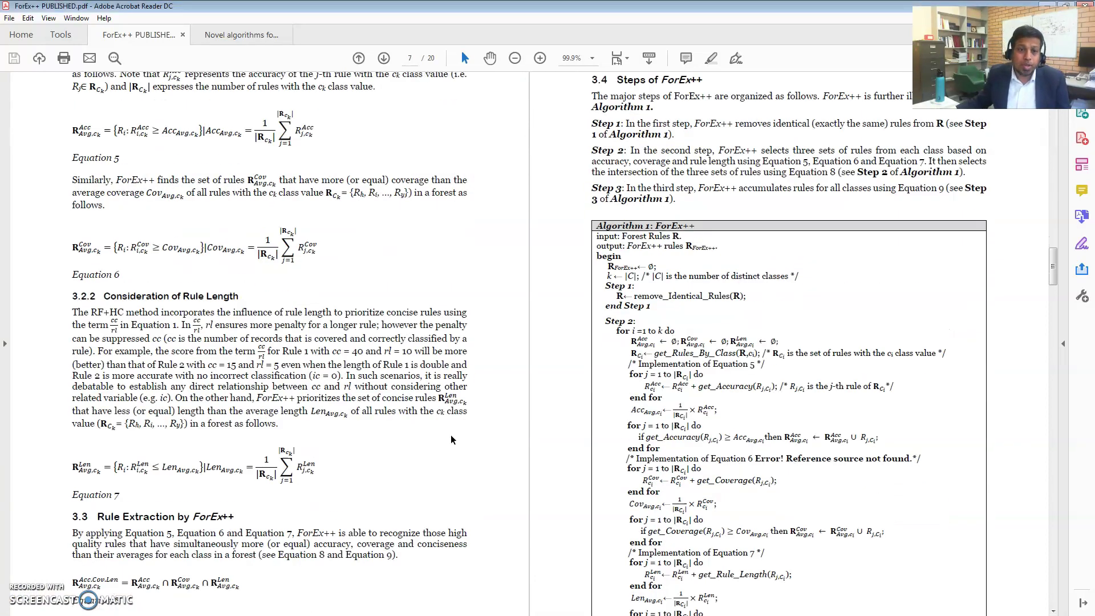
scroll(450, 440, "down", 15)
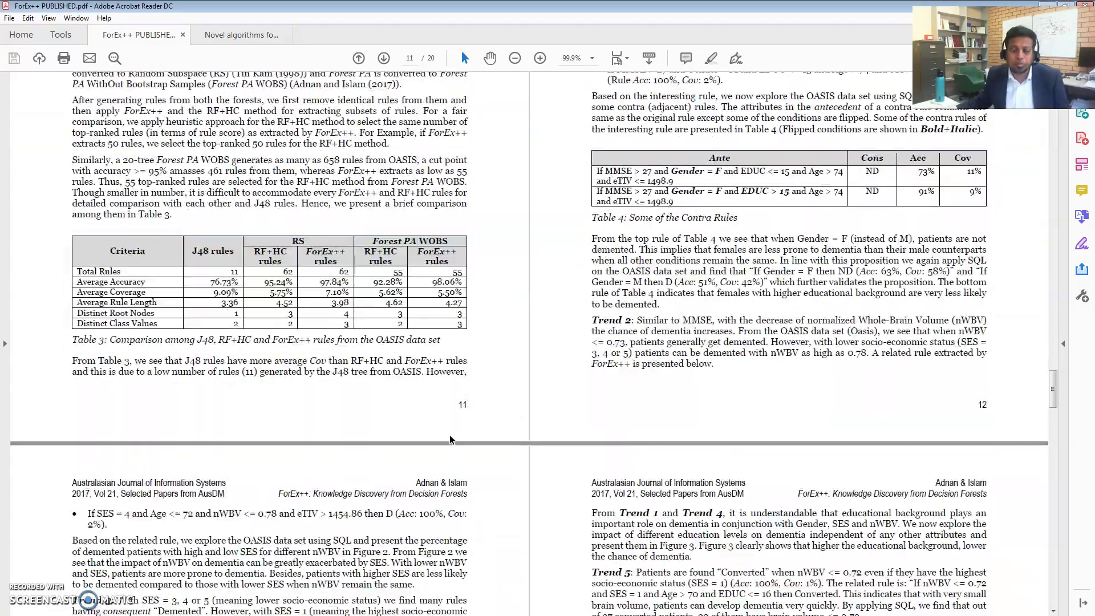
scroll(451, 439, "down", 3)
scroll(451, 439, "up", 8)
scroll(451, 435, "down", 10)
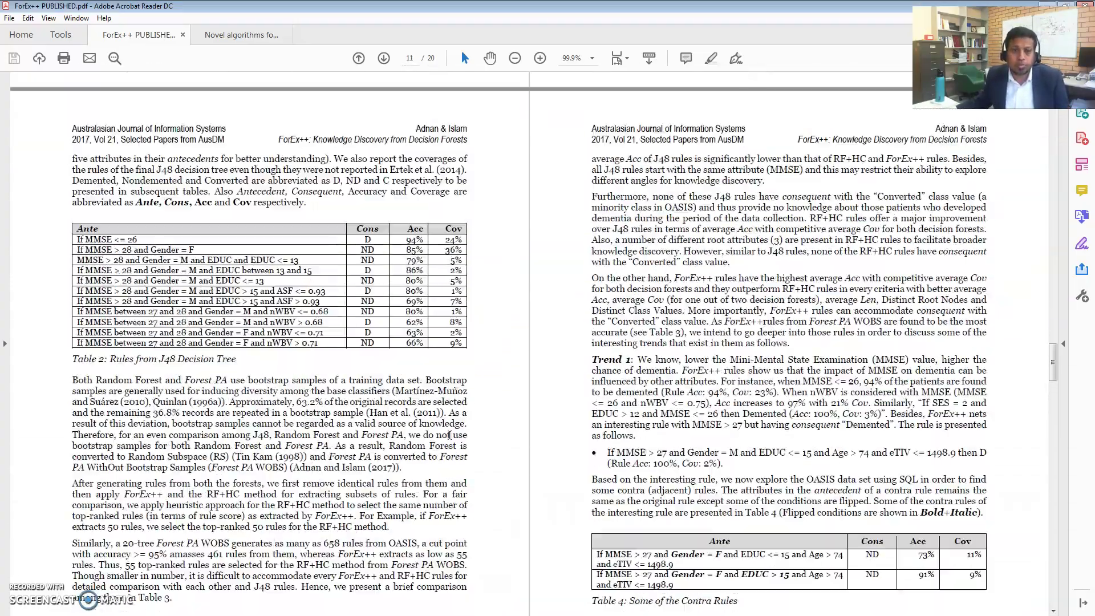
scroll(451, 435, "up", 20)
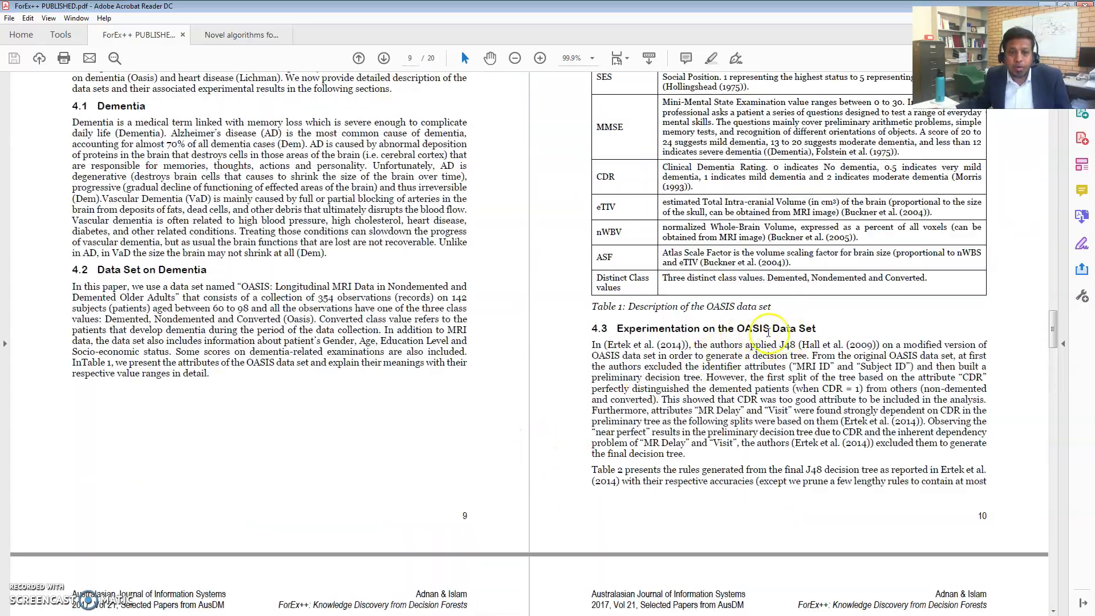
scroll(727, 521, "down", 8)
scroll(727, 521, "down", 8)
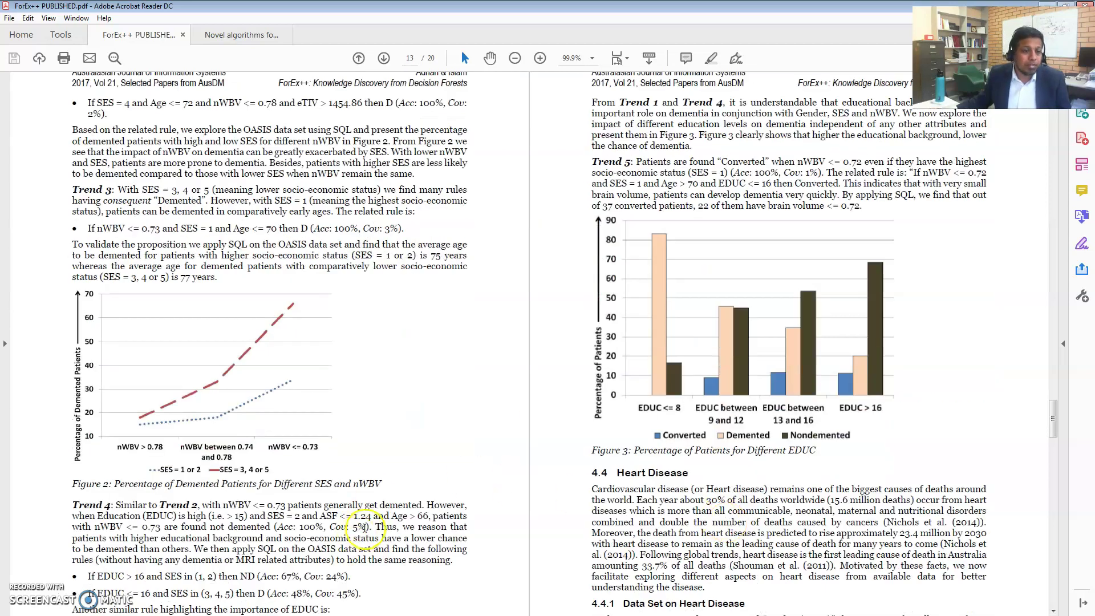
scroll(370, 526, "down", 3)
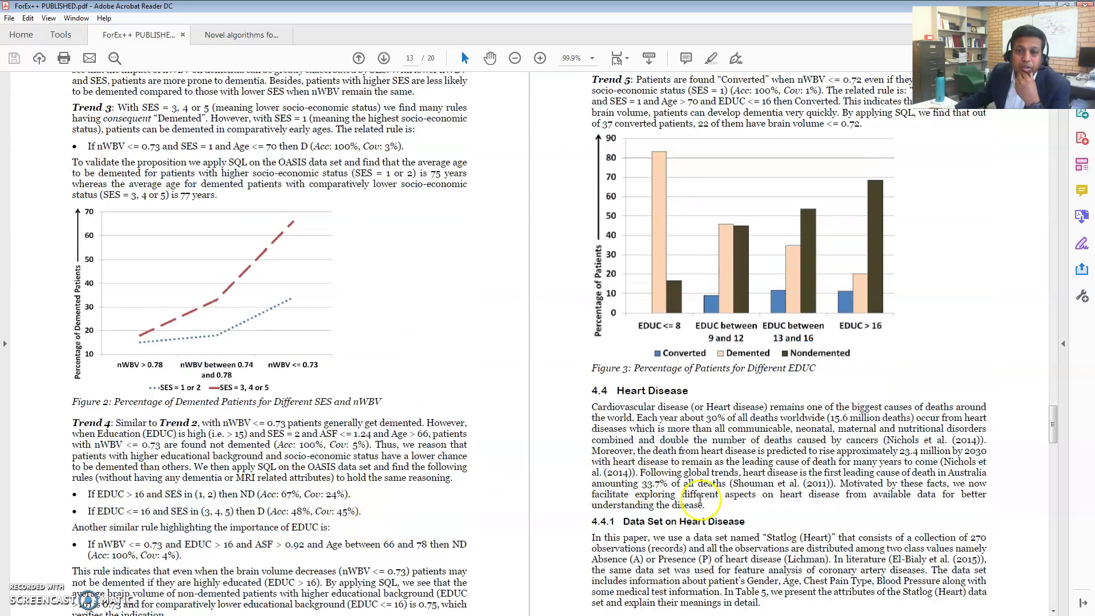
scroll(694, 497, "up", 2)
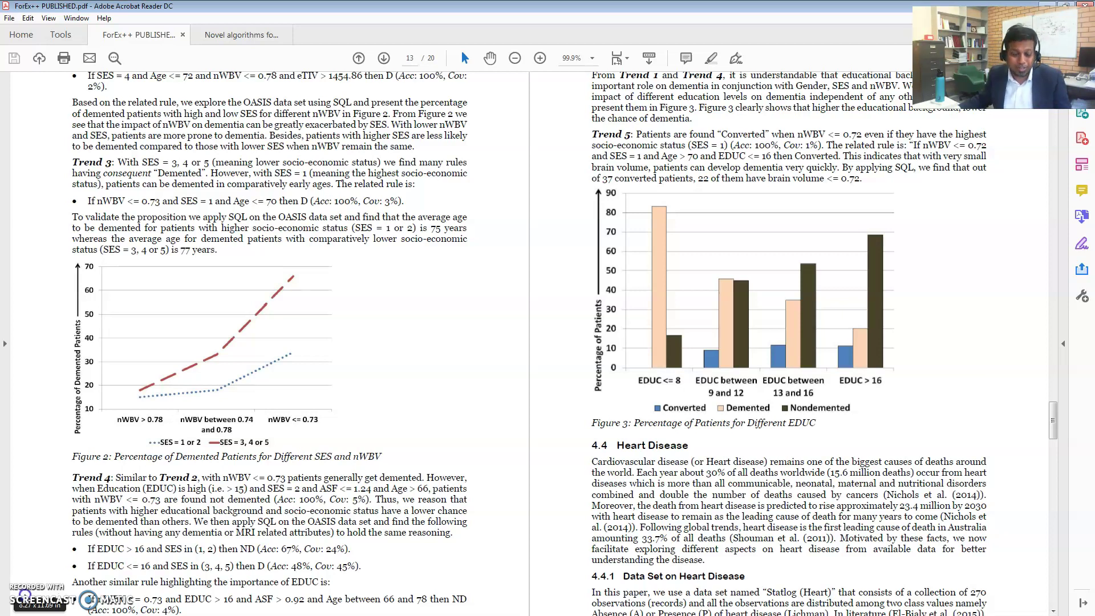
key("ctrl+Tab")
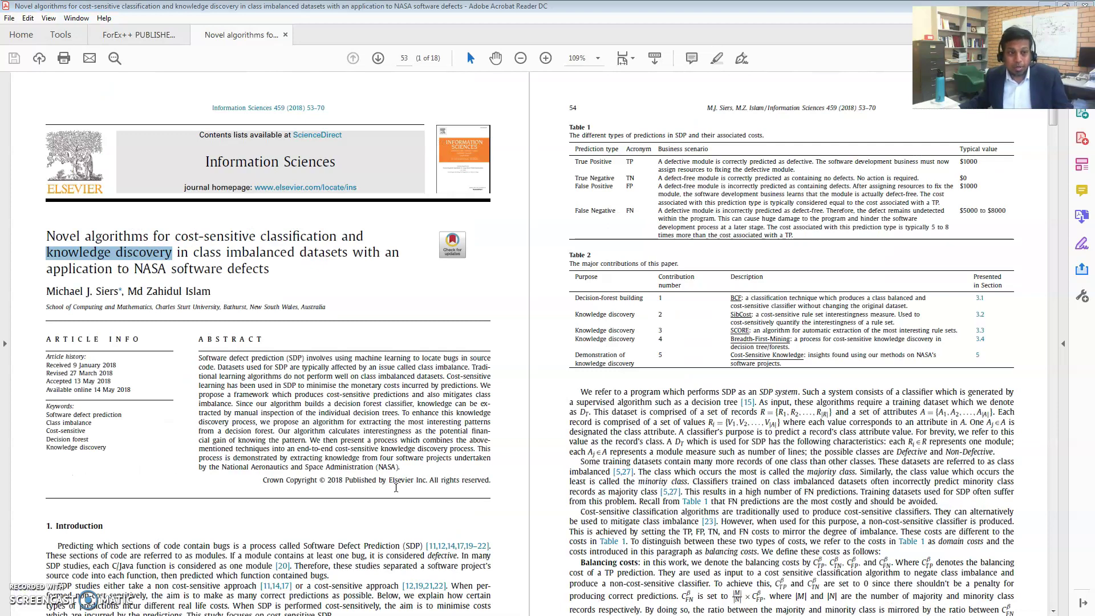
Examine the contributions table, the cost-sensitive knowledge overview figure, the SCORE algorithm and the Breadth-First-Mining diagram in the "Novel algorithms" paper.
left_click(511, 499)
scroll(511, 499, "down", 10)
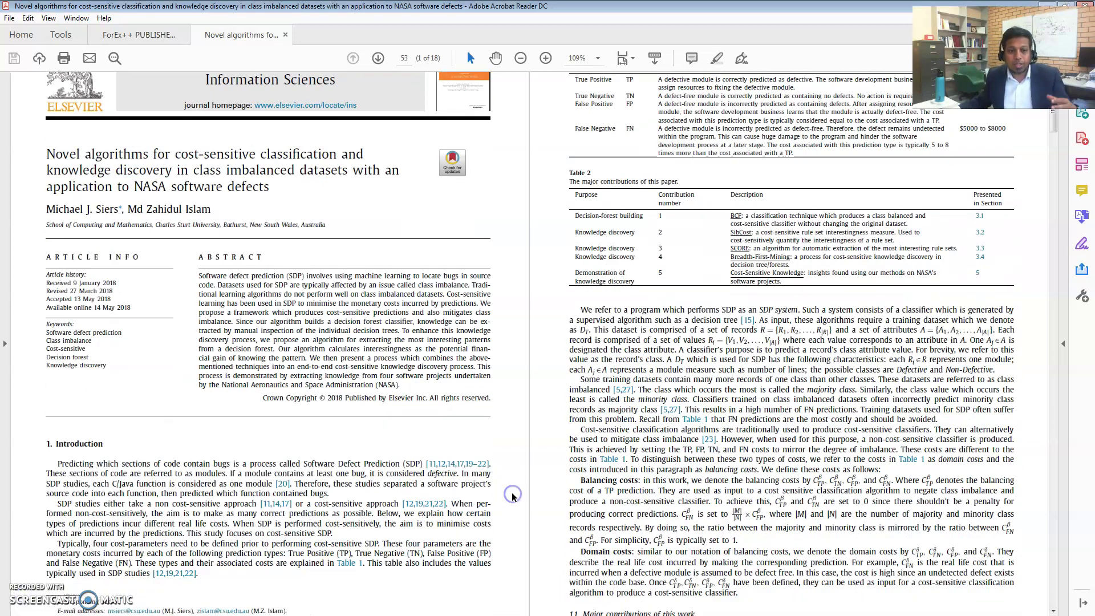
scroll(512, 499, "down", 1)
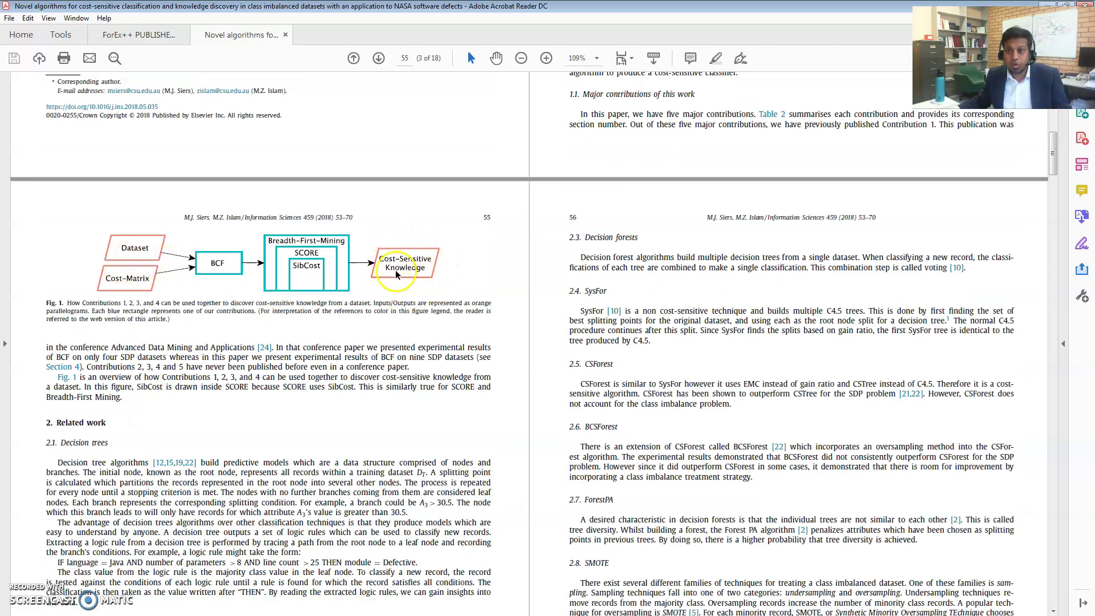
scroll(513, 375, "down", 10)
scroll(512, 375, "down", 15)
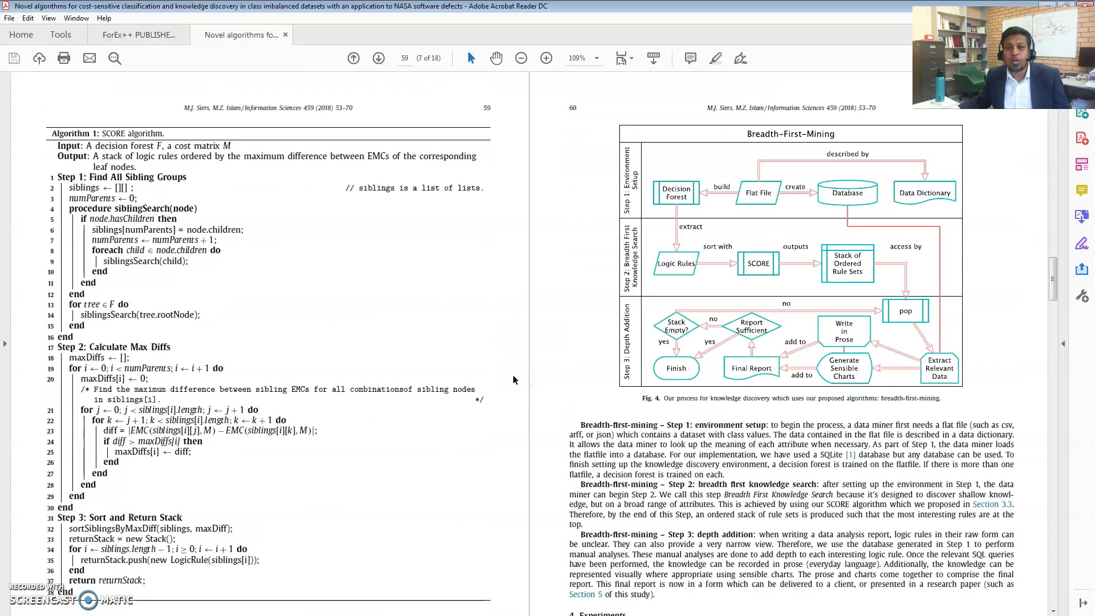
scroll(512, 375, "up", 1)
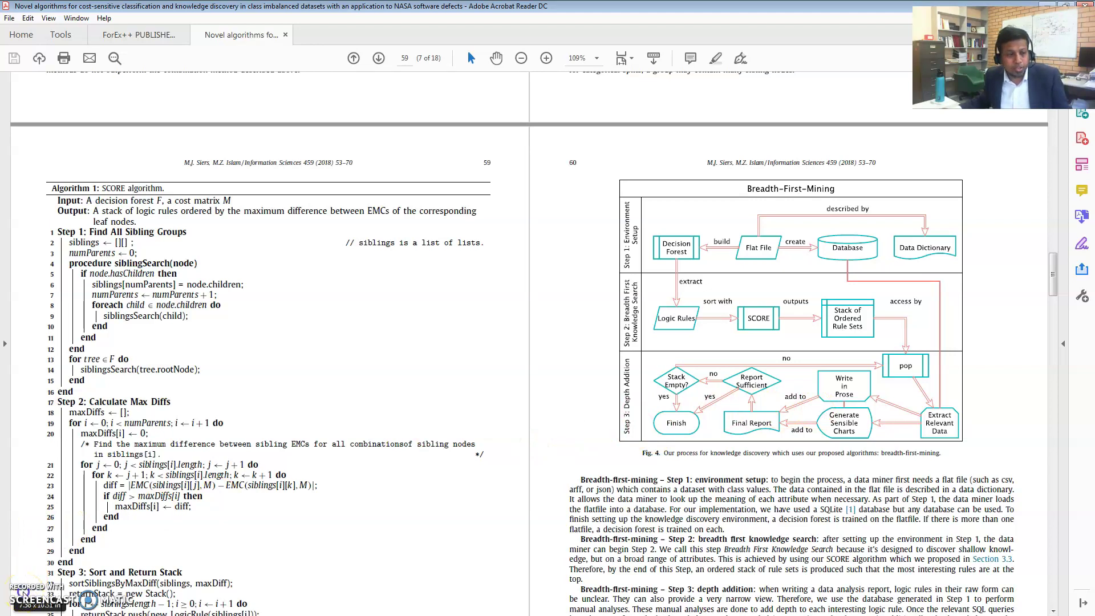
Switch to Google Chrome, search for the paper author's name, and open the Publications section of the author's Charles Sturt University home page.
type("zahid islam")
key("Delete")
key("Return")
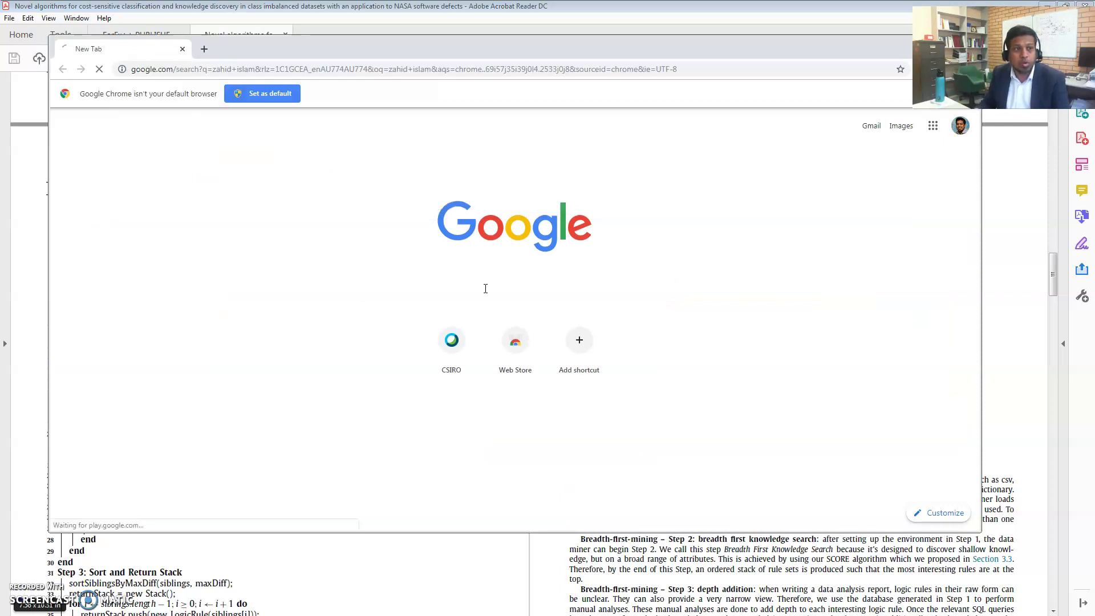
left_click(269, 186)
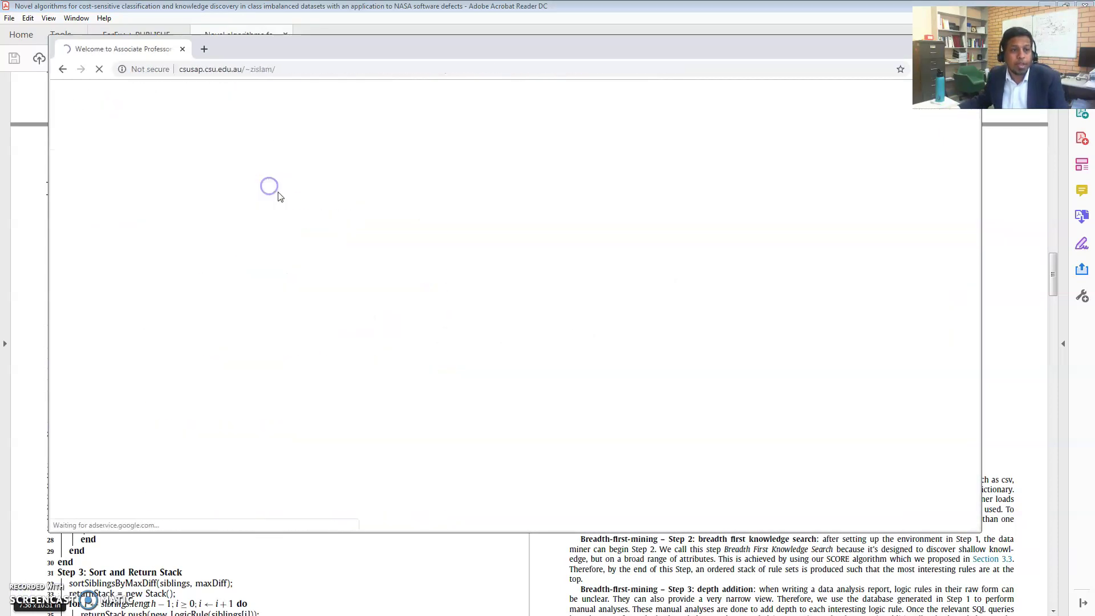
left_click(467, 253)
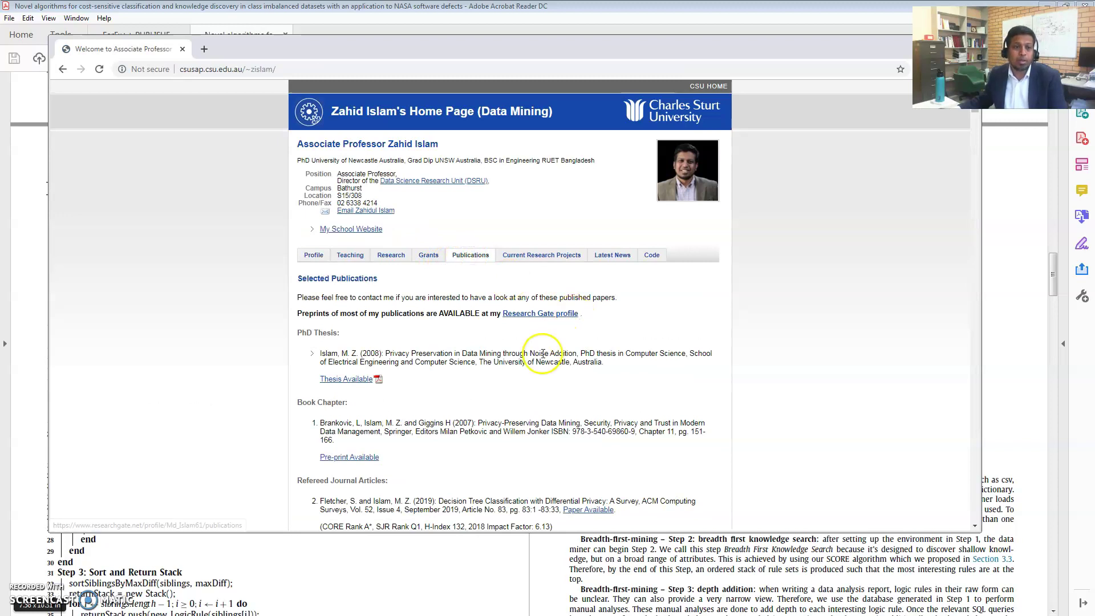
Find "ForEx++" in the publications list and review its entry and the neighbouring papers.
scroll(543, 353, "down", 3)
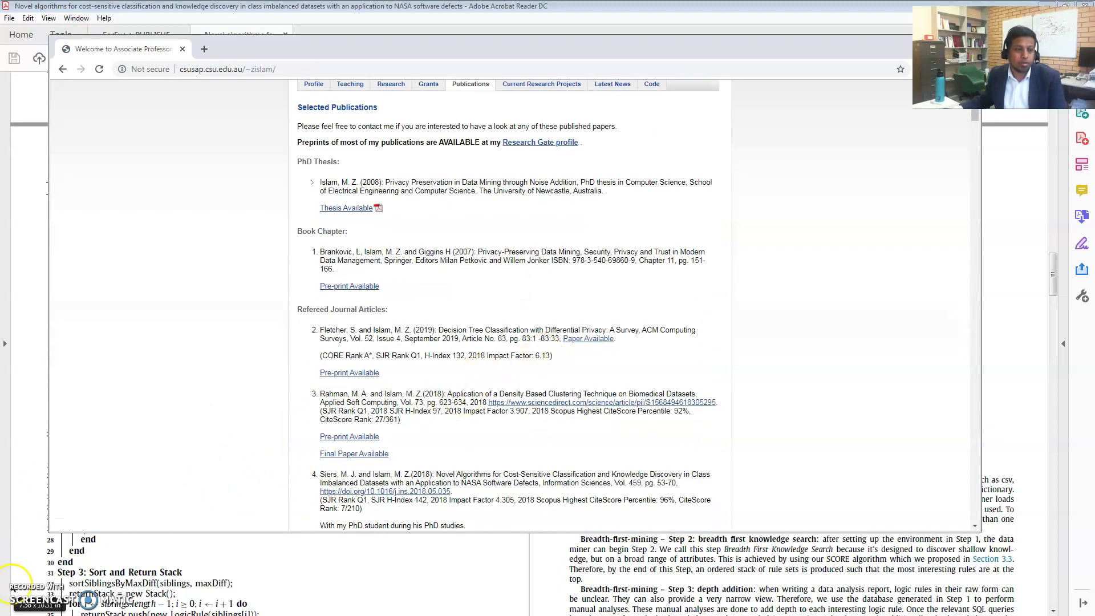
key("ctrl+f")
type("For")
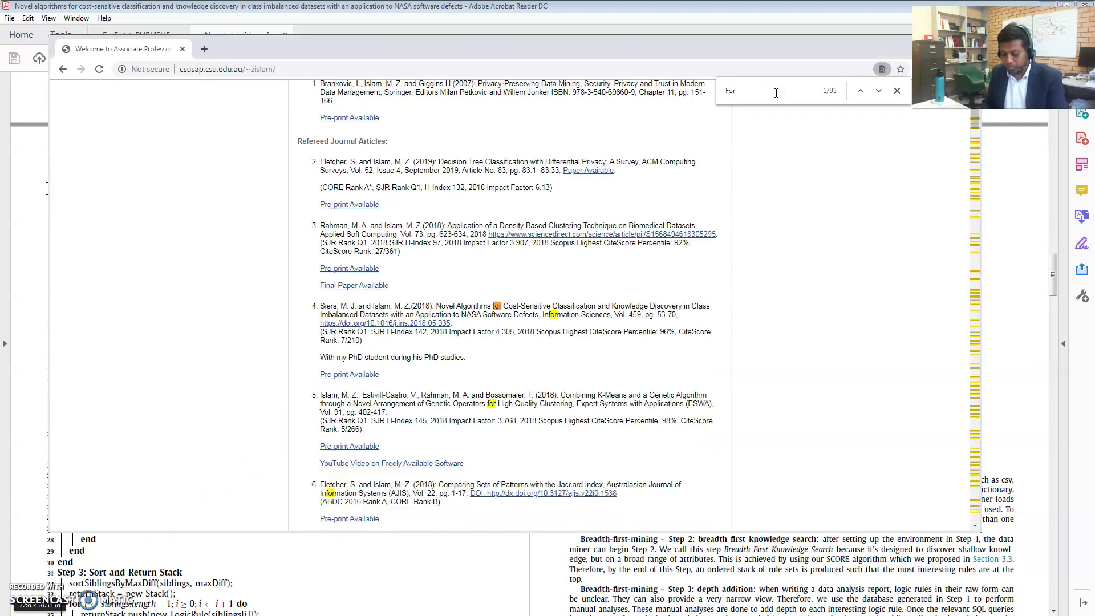
type("Ex++")
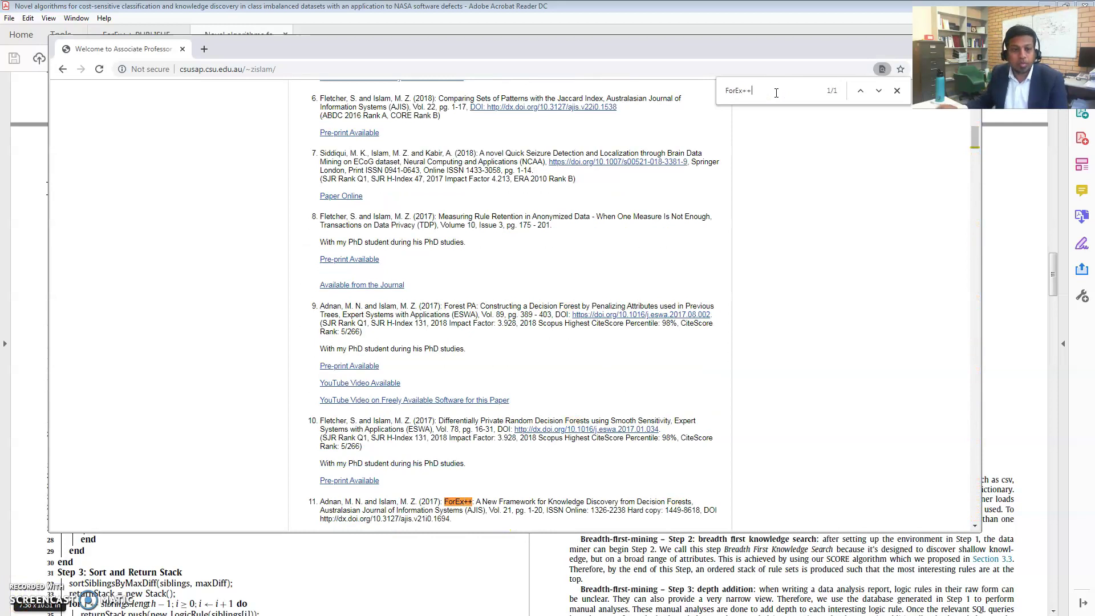
scroll(615, 494, "down", 2)
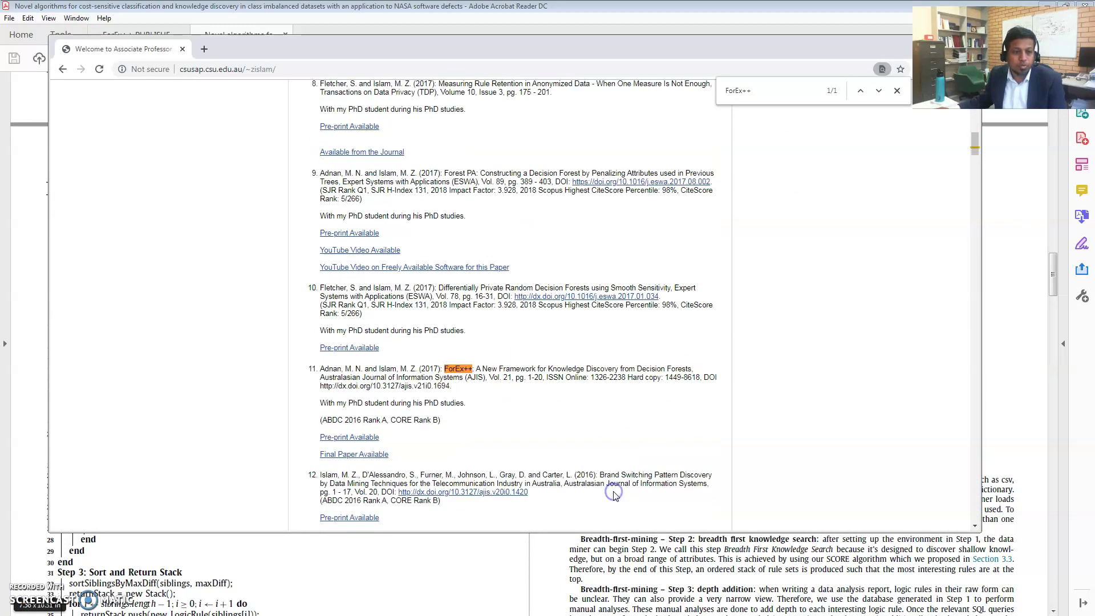
scroll(615, 494, "down", 2)
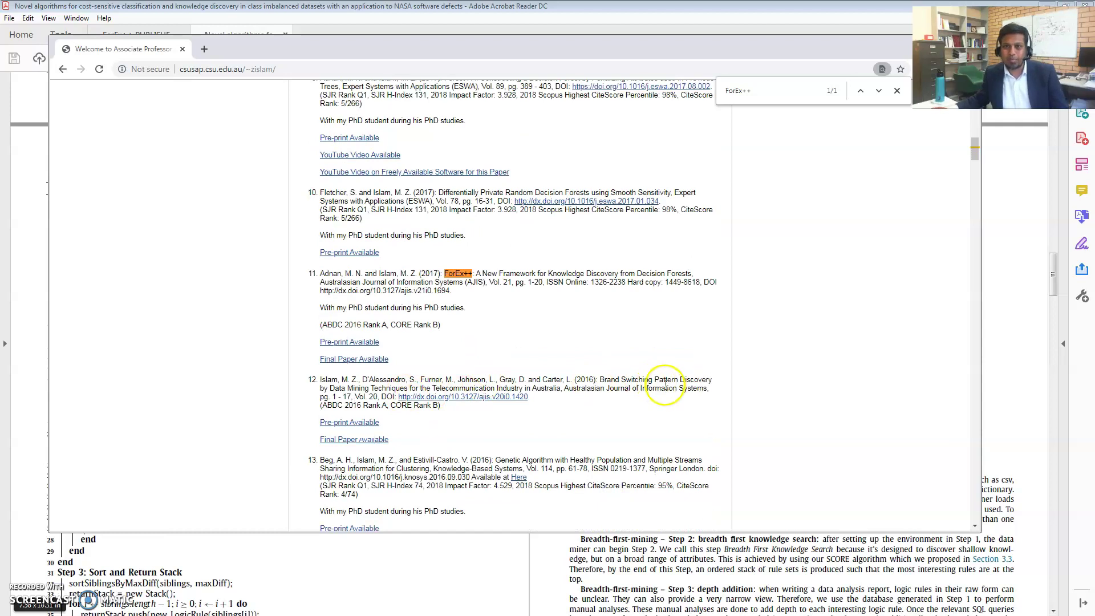